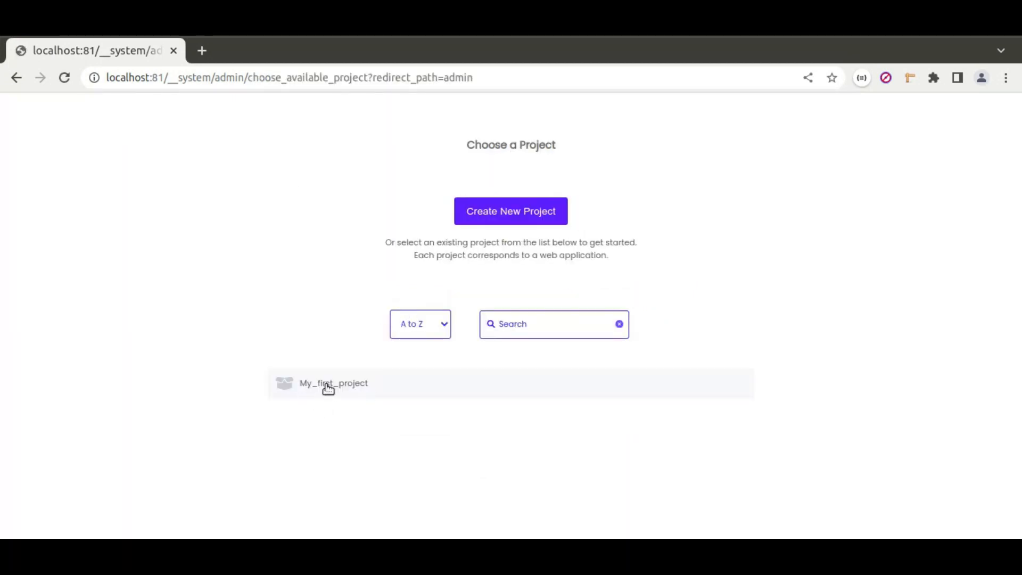
Open the project My_first_project, disable the workspace tour and skip the project tooltip tour
left_click(393, 389)
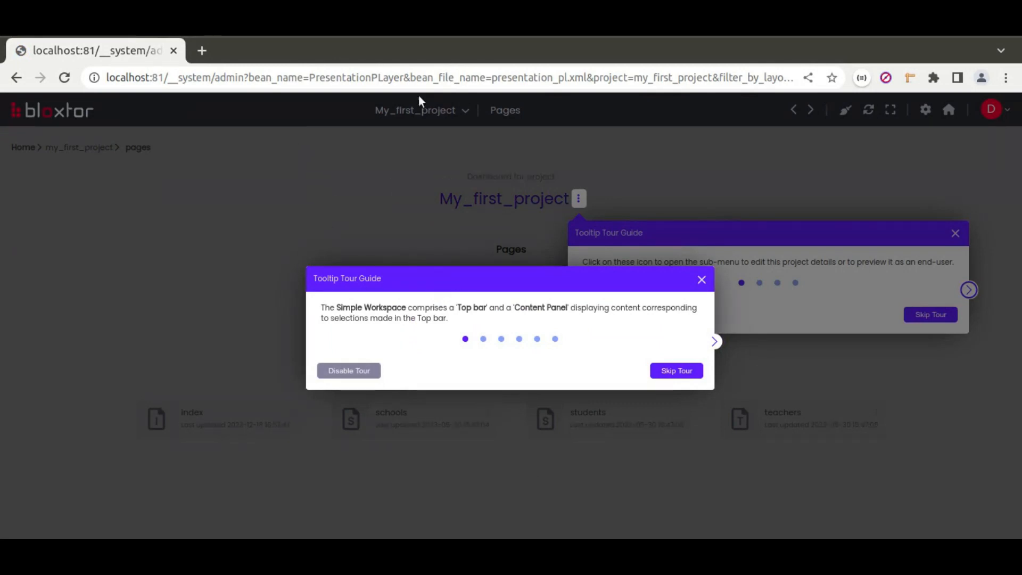
left_click(352, 372)
left_click(627, 314)
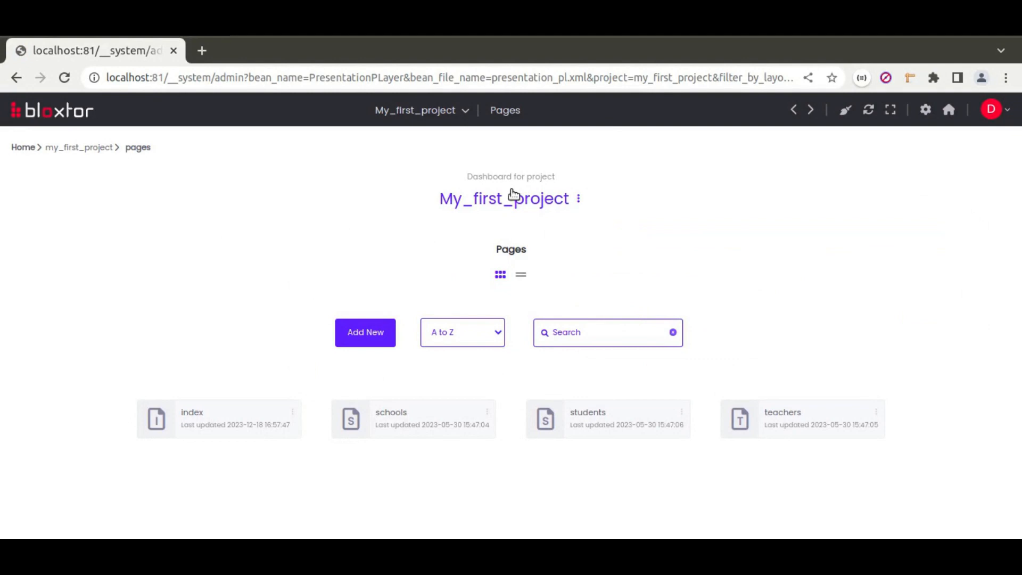
Add a new page named test to My_first_project
left_click(367, 341)
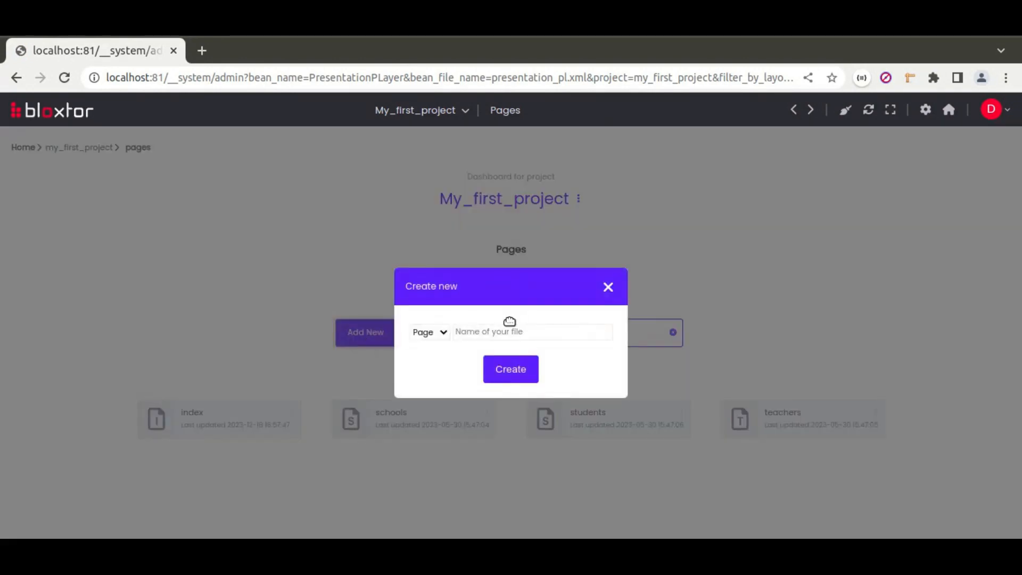
type("test")
left_click(511, 369)
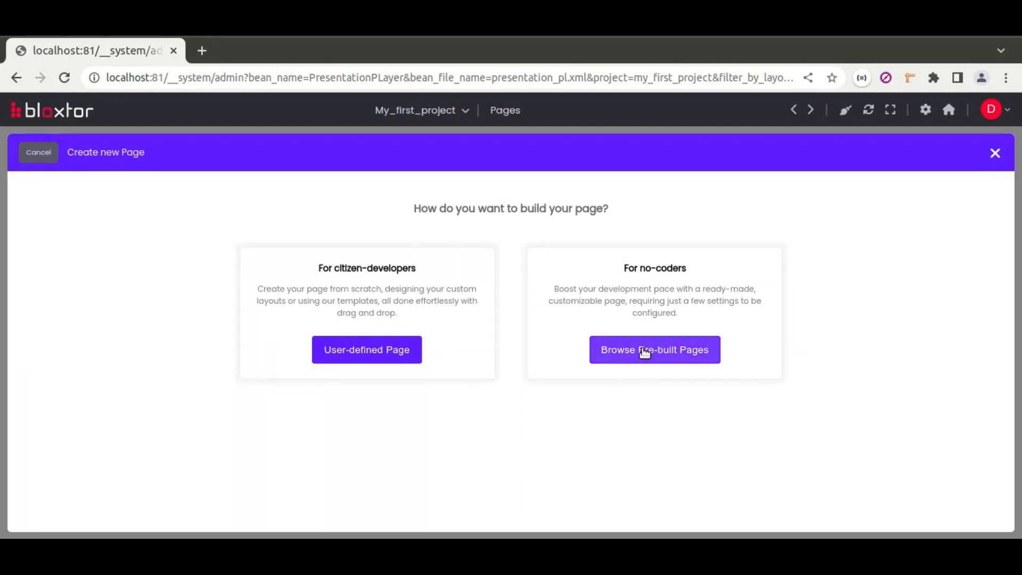
Browse the gallery of pre-built pages, then return to the choice of how to build the page
left_click(676, 351)
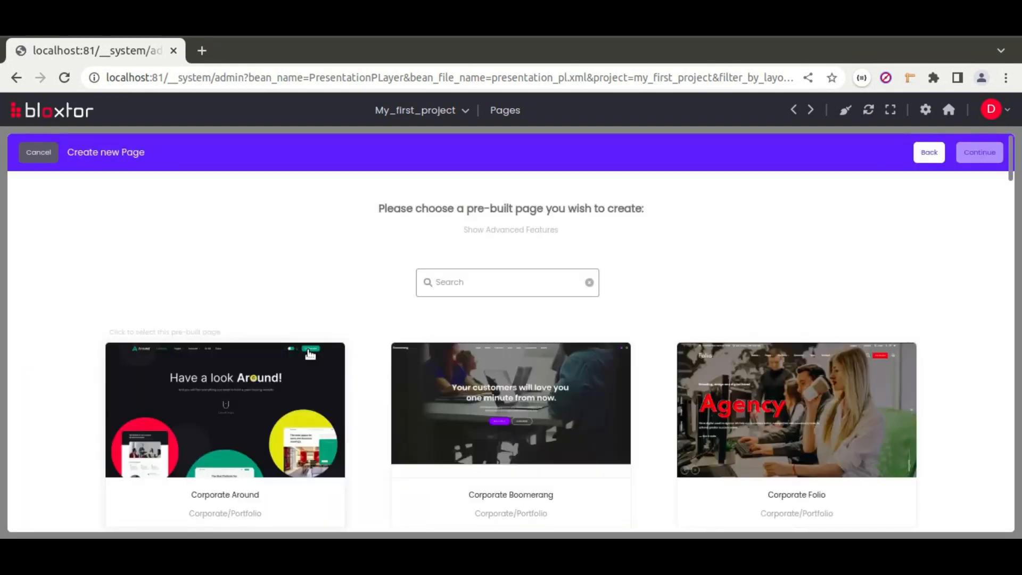
scroll(664, 384, "down", 2)
scroll(663, 385, "down", 2)
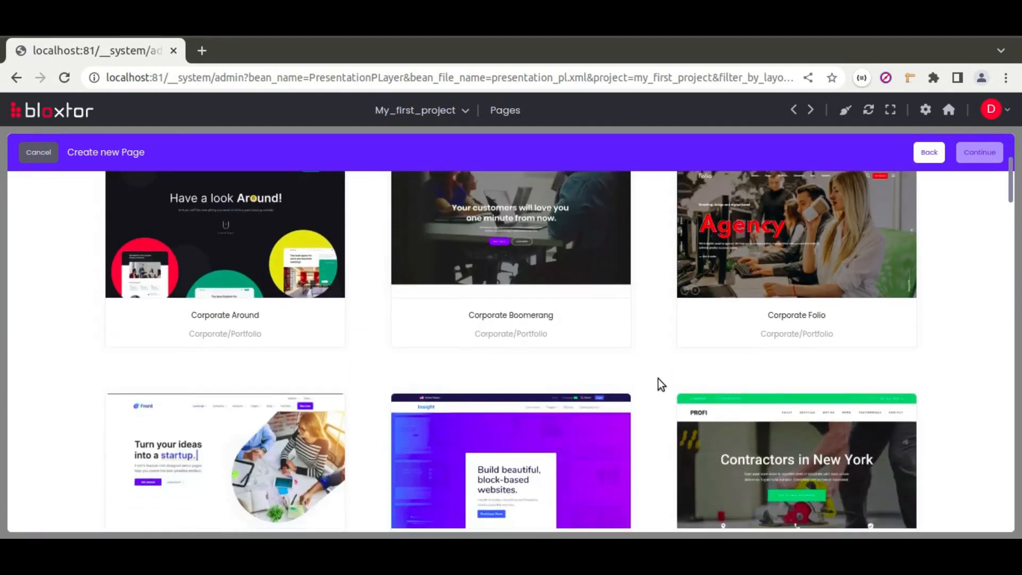
scroll(658, 378, "down", 3)
scroll(658, 379, "down", 7)
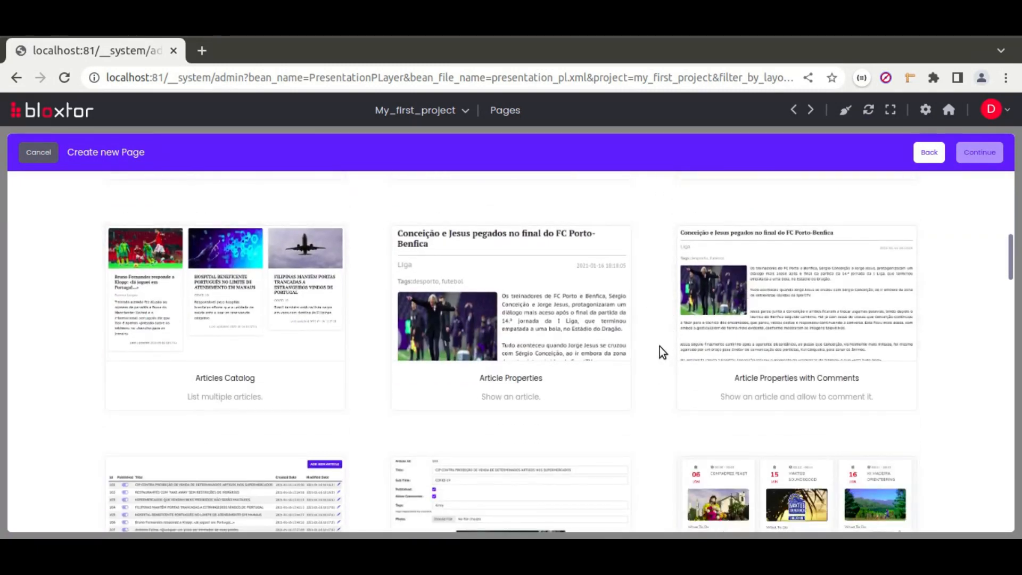
scroll(659, 349, "down", 3)
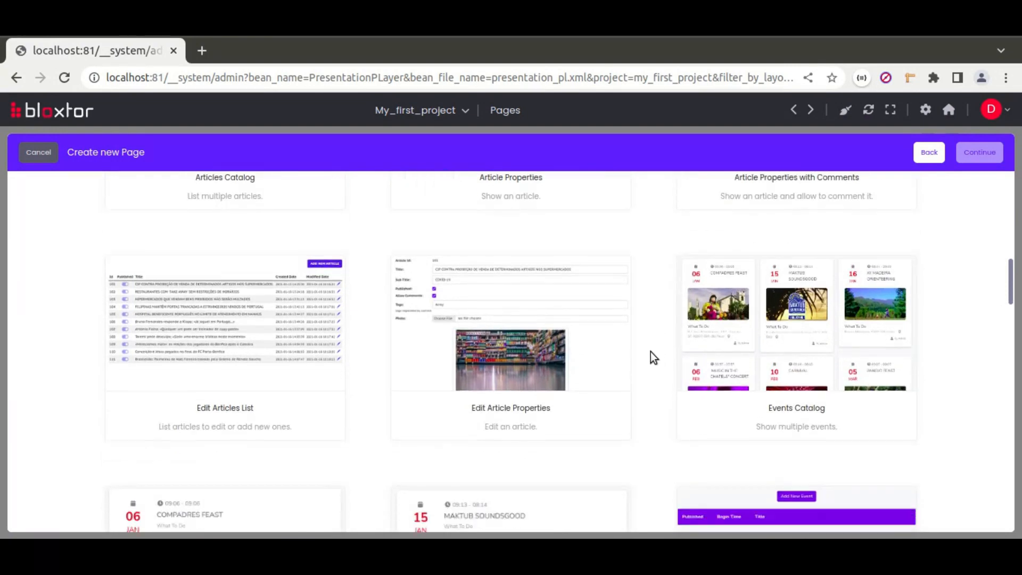
scroll(651, 354, "down", 6)
scroll(671, 330, "up", 8)
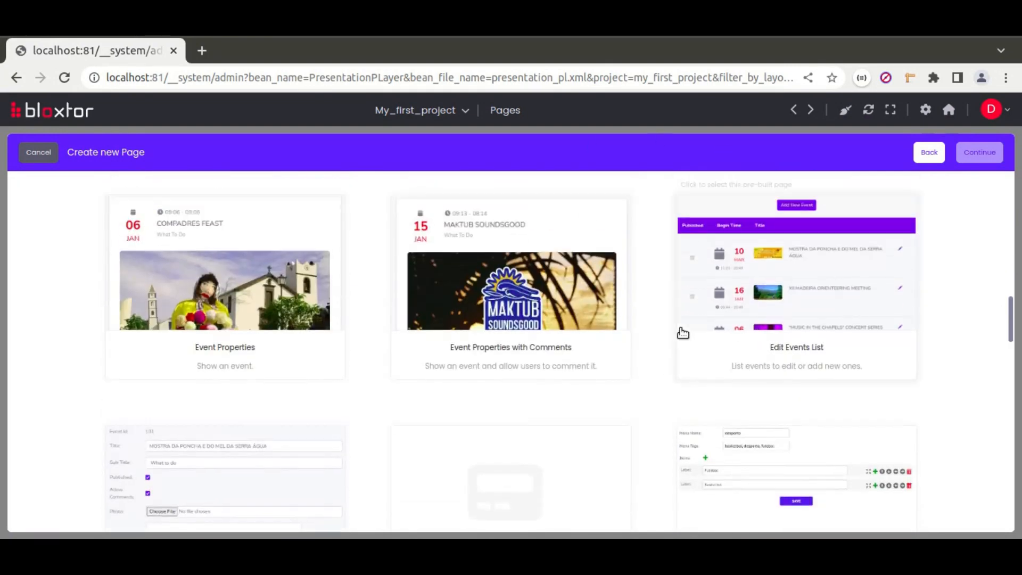
scroll(661, 311, "up", 3)
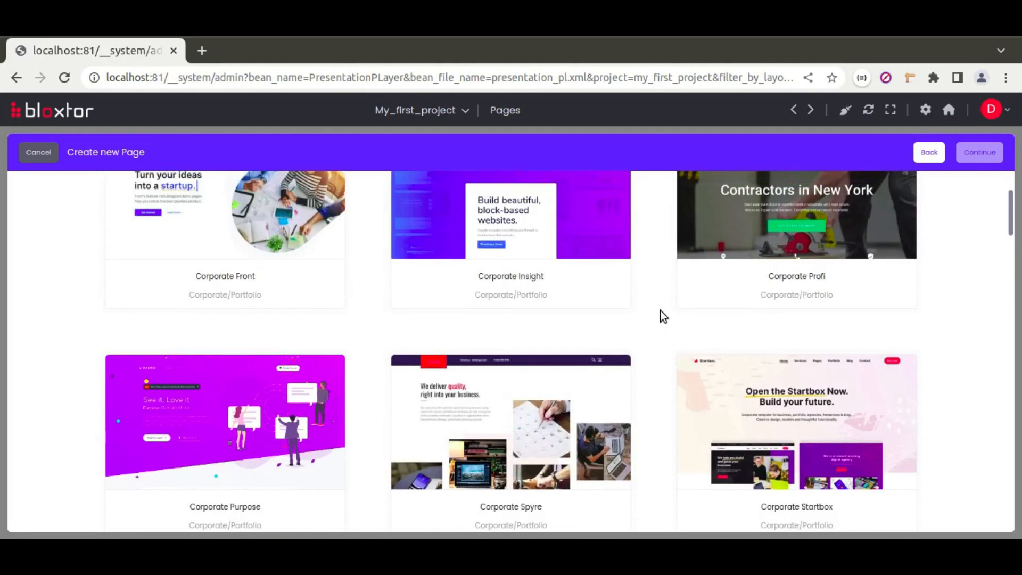
scroll(660, 311, "up", 6)
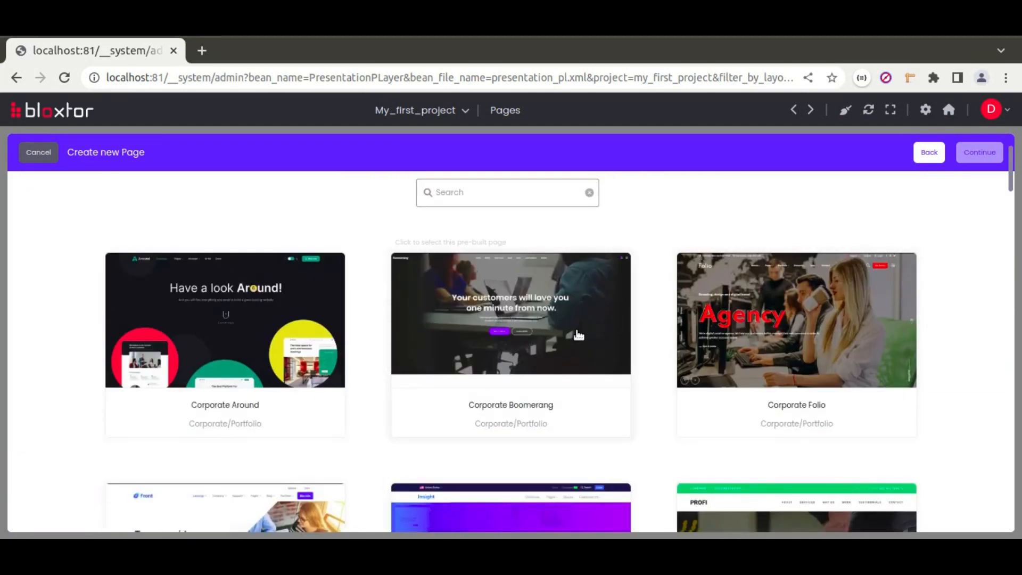
left_click(929, 152)
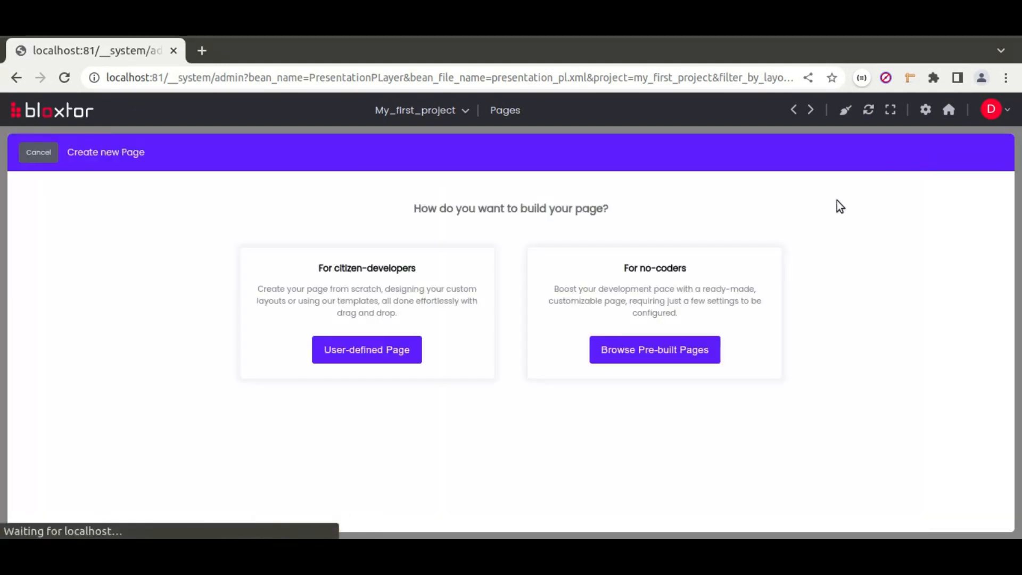
Build the test page as a user-defined page, continue to the page editor and skip its tooltip tour
left_click(396, 354)
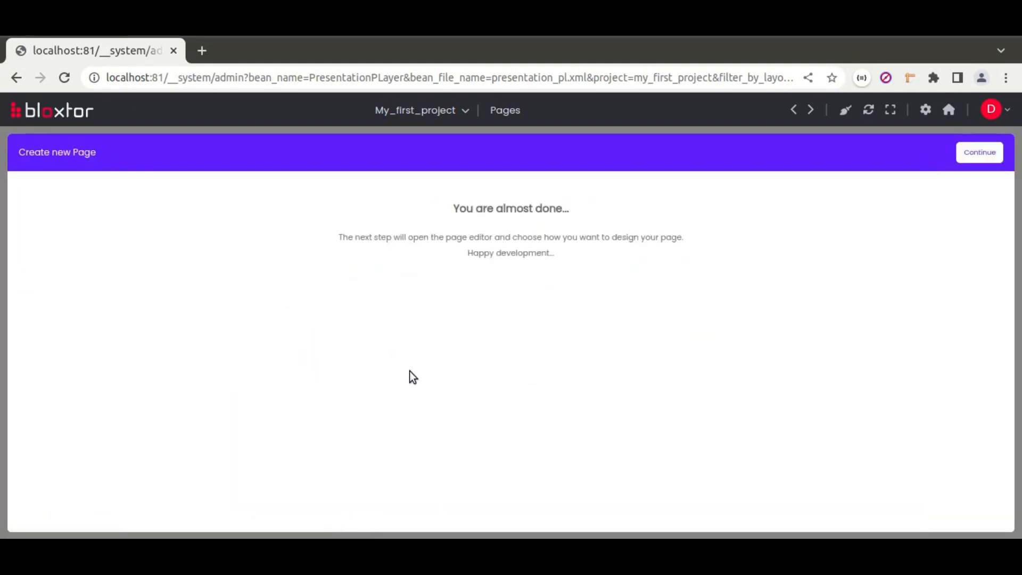
left_click(981, 153)
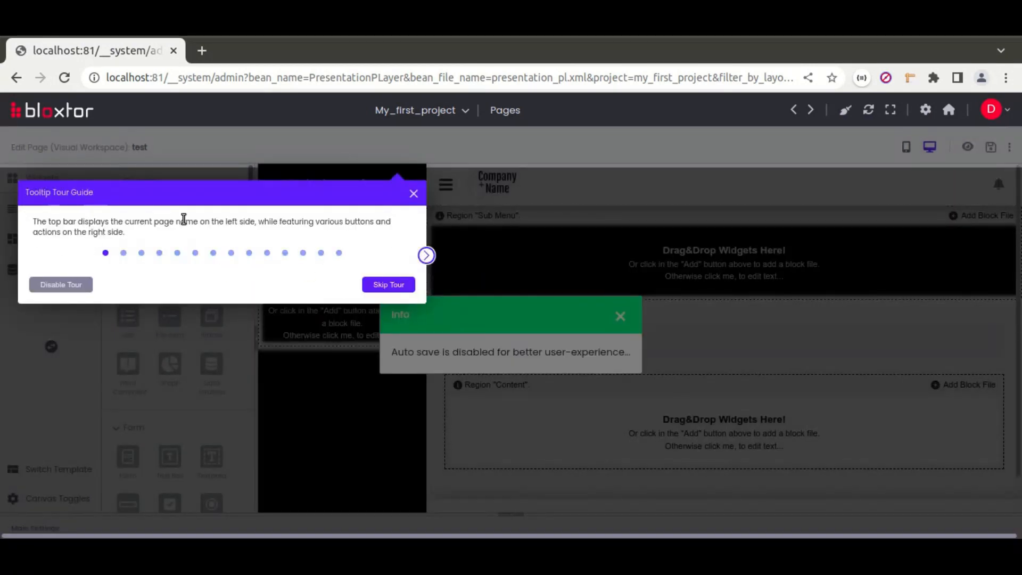
left_click(388, 287)
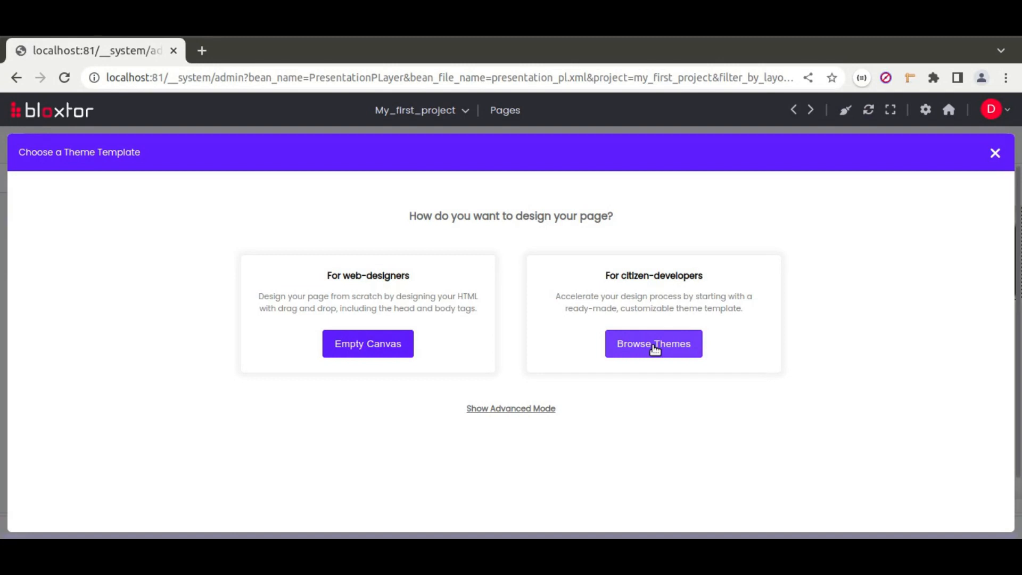
Browse the theme templates available in the store and preview the installed Authenticated-1 template of Bootstrap-stock-manager
left_click(673, 349)
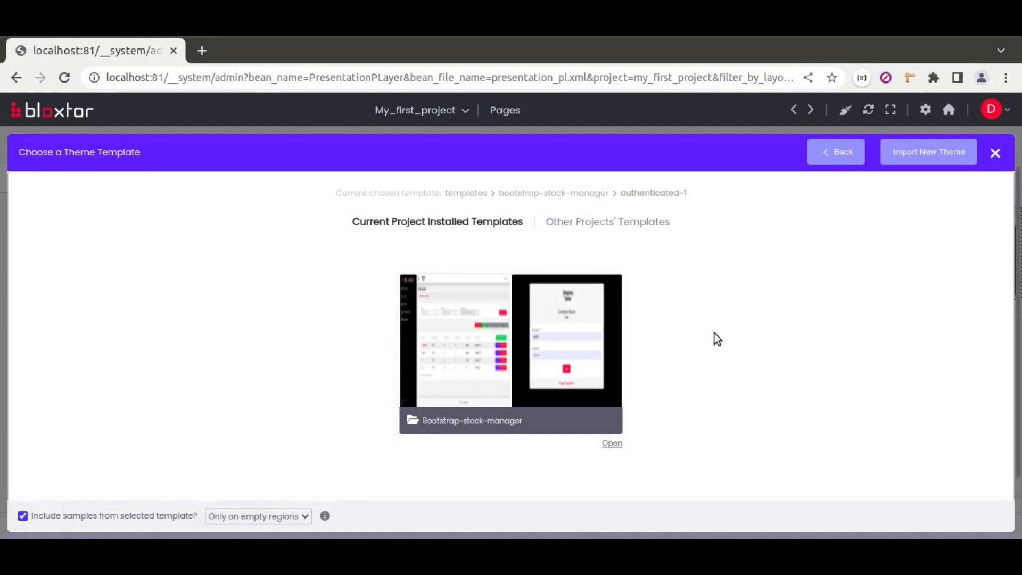
left_click(932, 160)
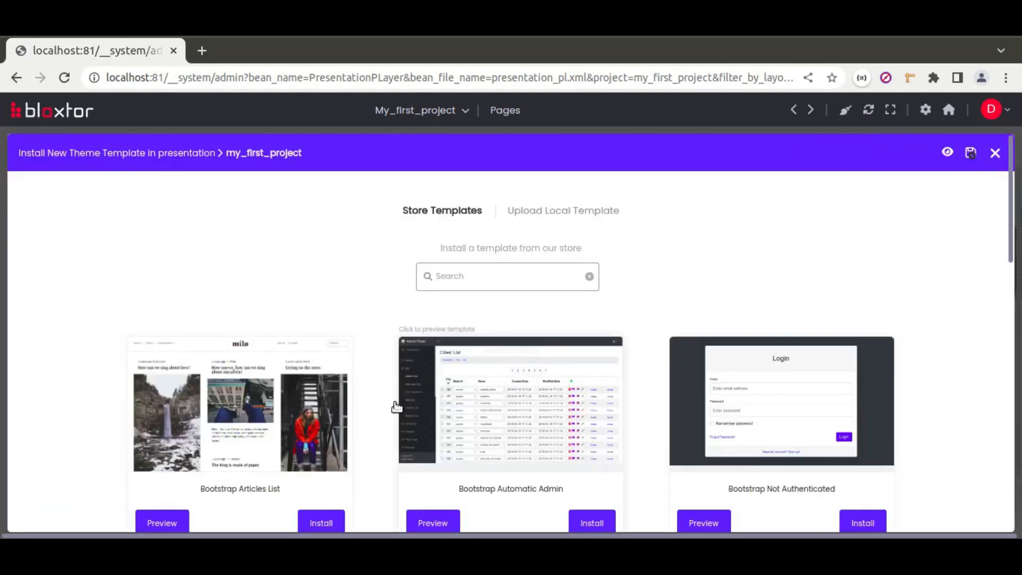
scroll(666, 350, "down", 3)
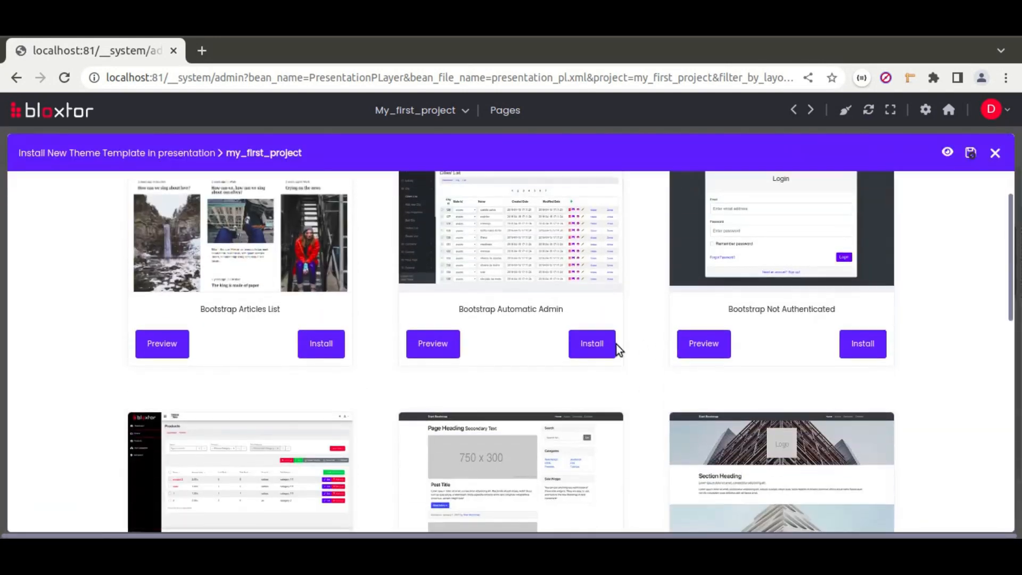
scroll(645, 380, "down", 4)
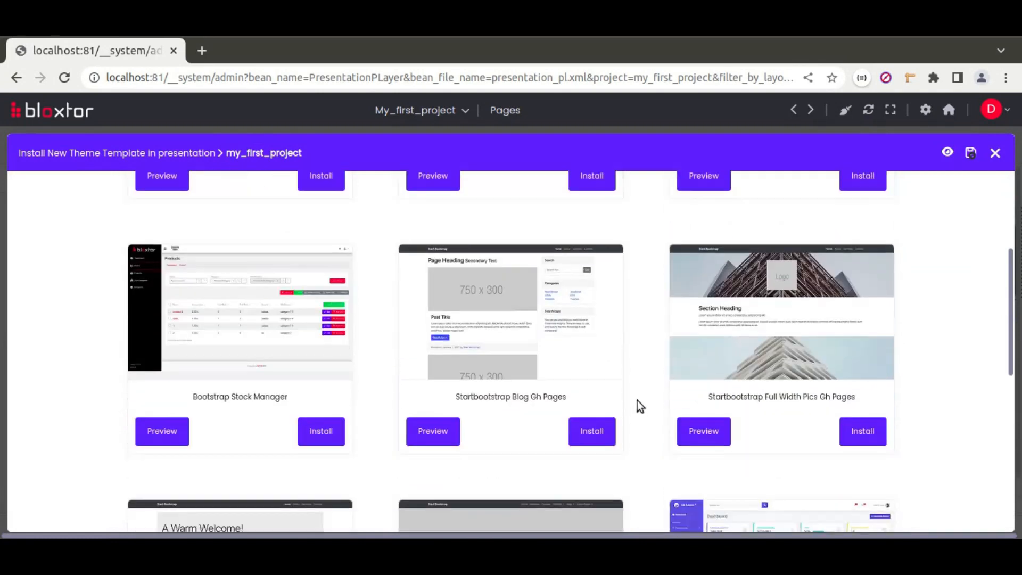
scroll(639, 420, "down", 3)
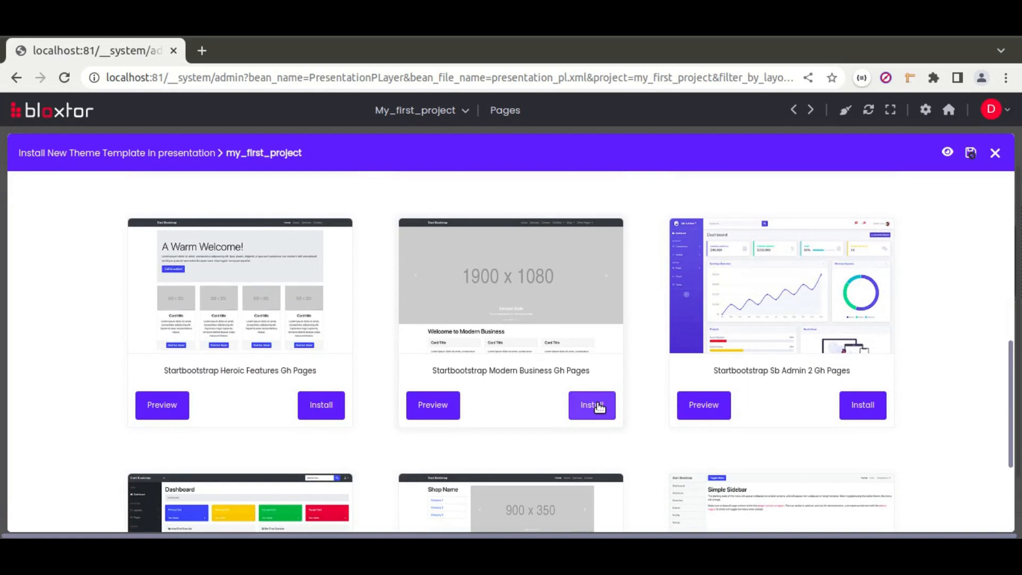
left_click(995, 154)
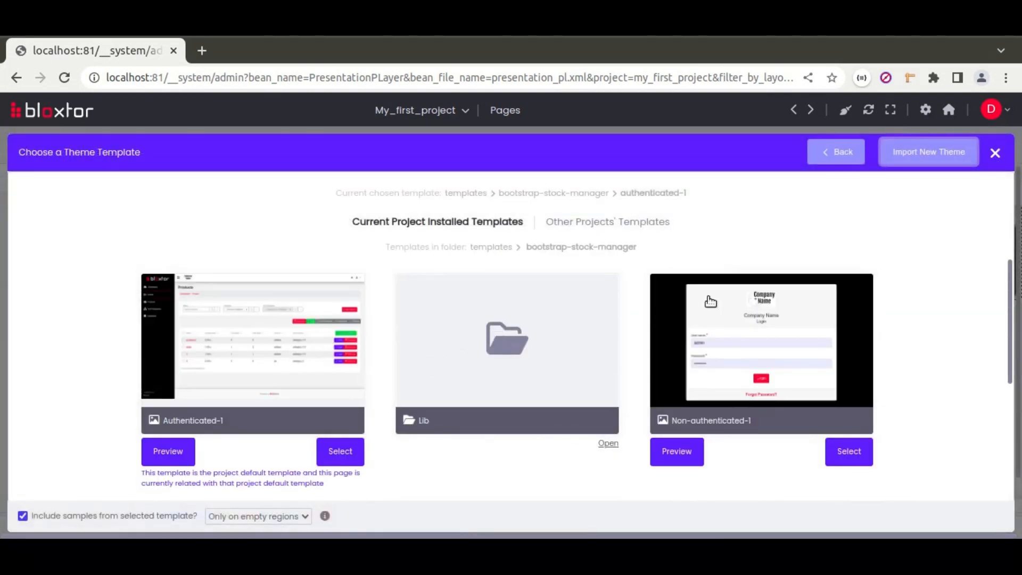
left_click(167, 456)
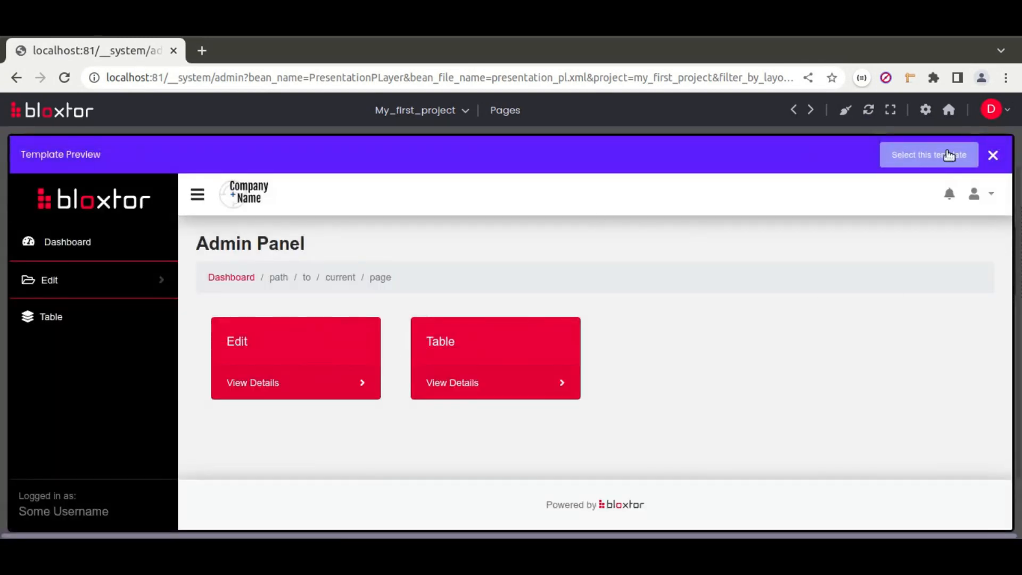
left_click(993, 155)
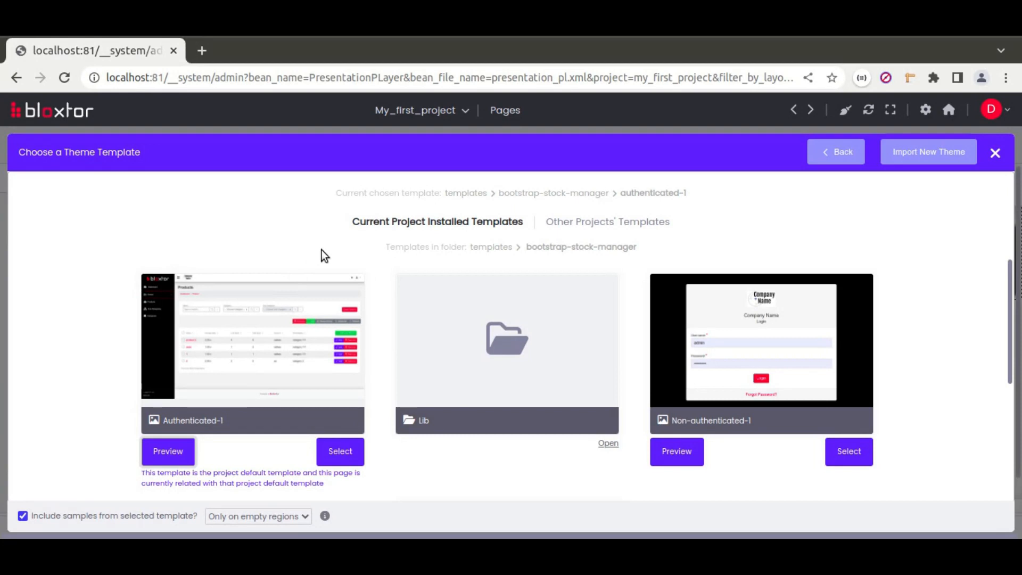
Leave the theme list and start the page design from an empty canvas
left_click(838, 156)
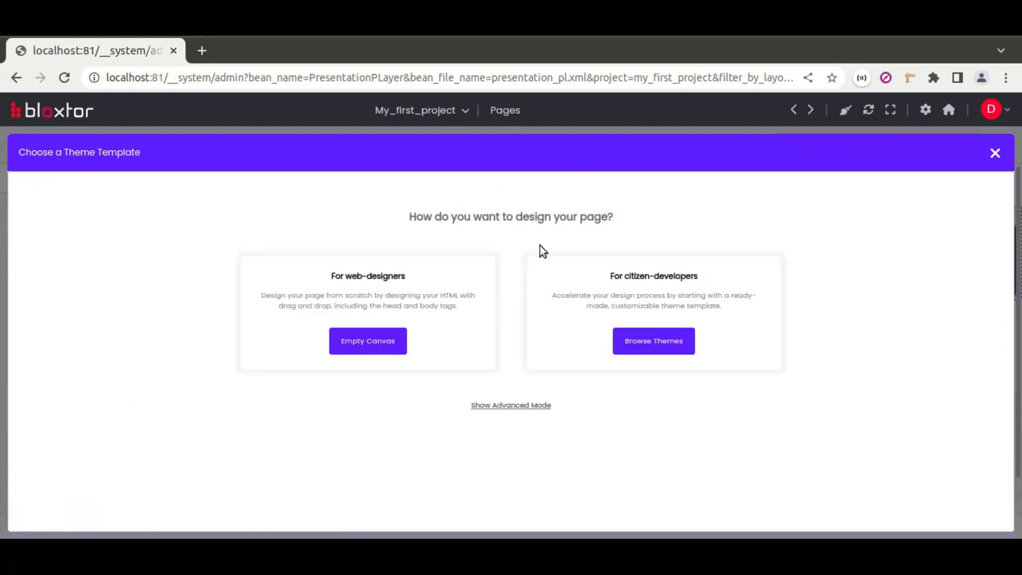
left_click(368, 352)
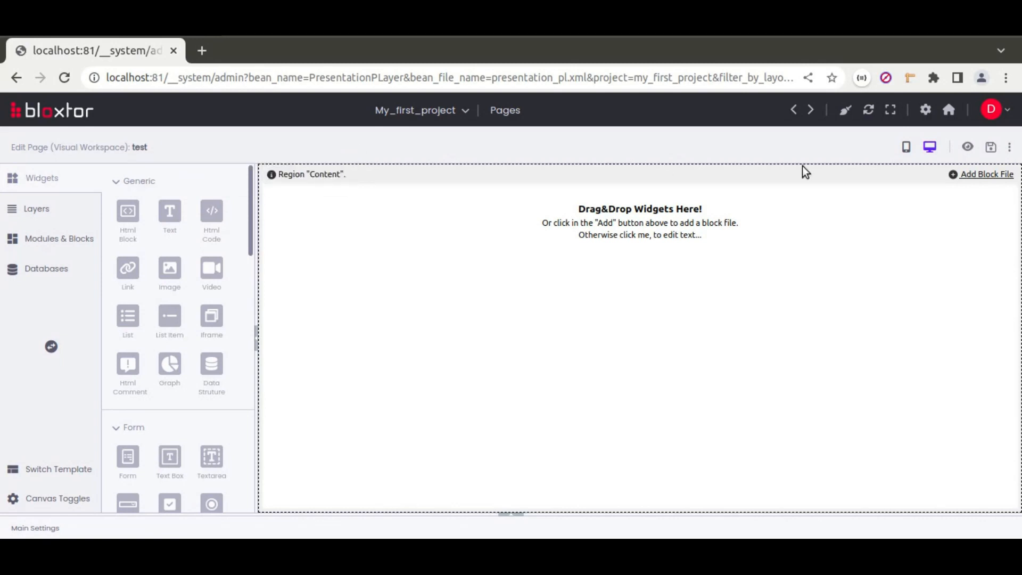
Check the page canvas in the mobile view and return to the desktop view
left_click(907, 150)
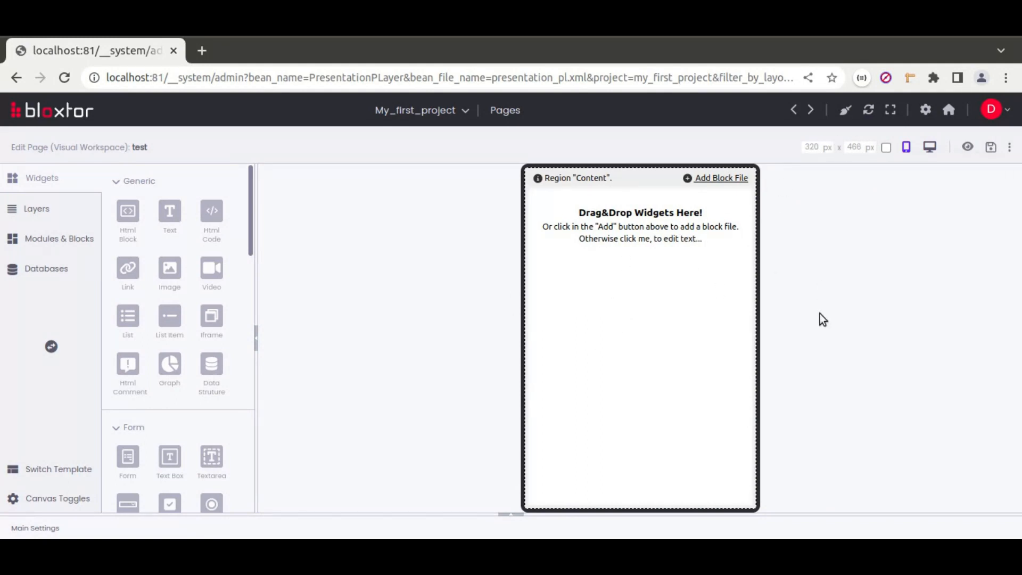
left_click(930, 149)
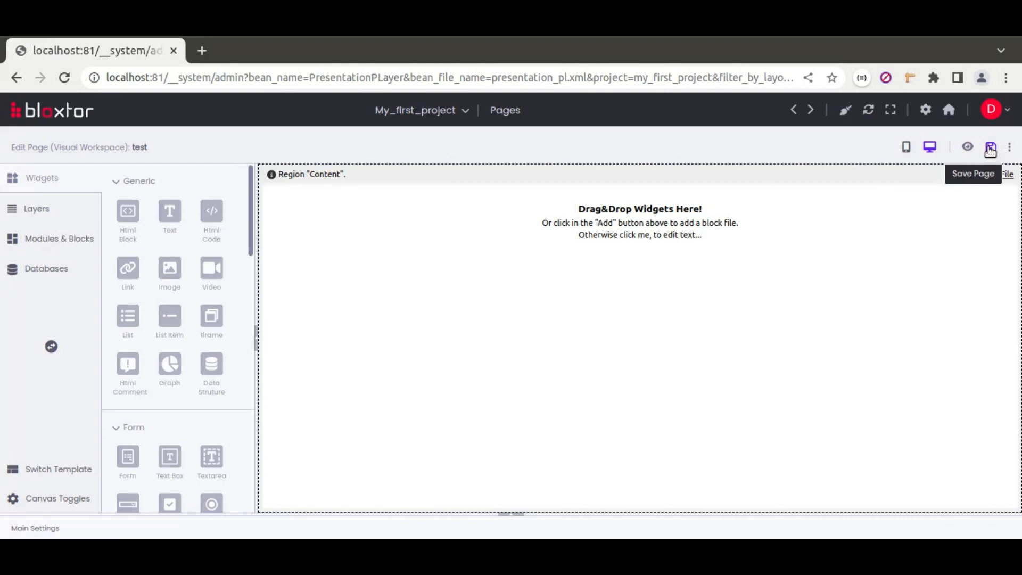
Review the additional page and workspace options offered for the test page
left_click(1010, 149)
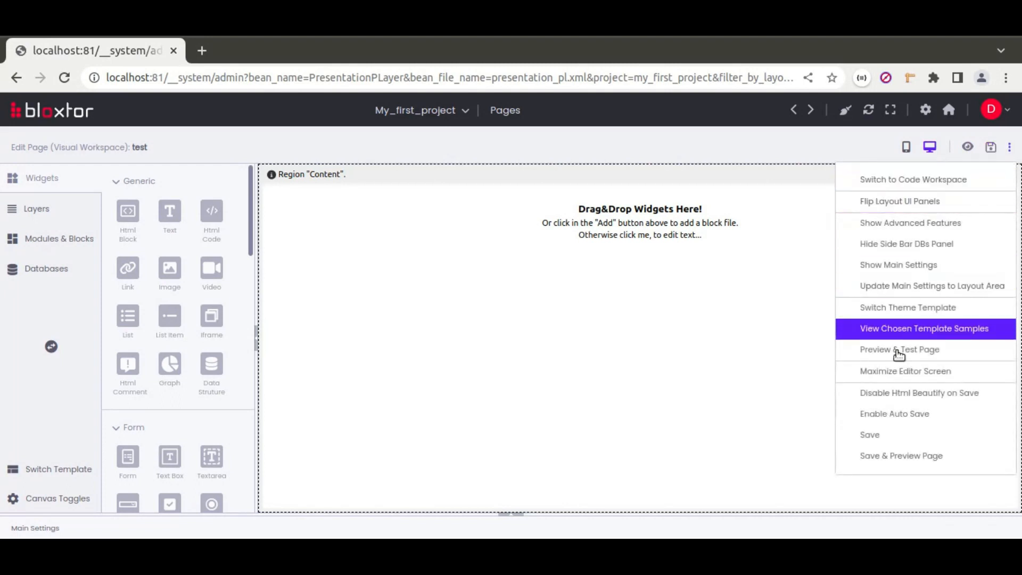
left_click(778, 151)
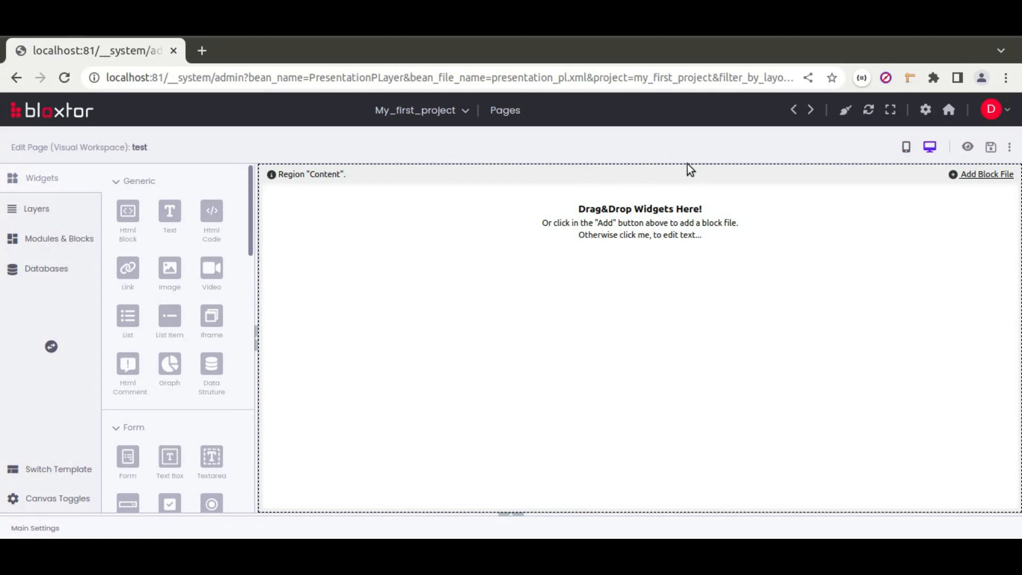
left_click(1010, 147)
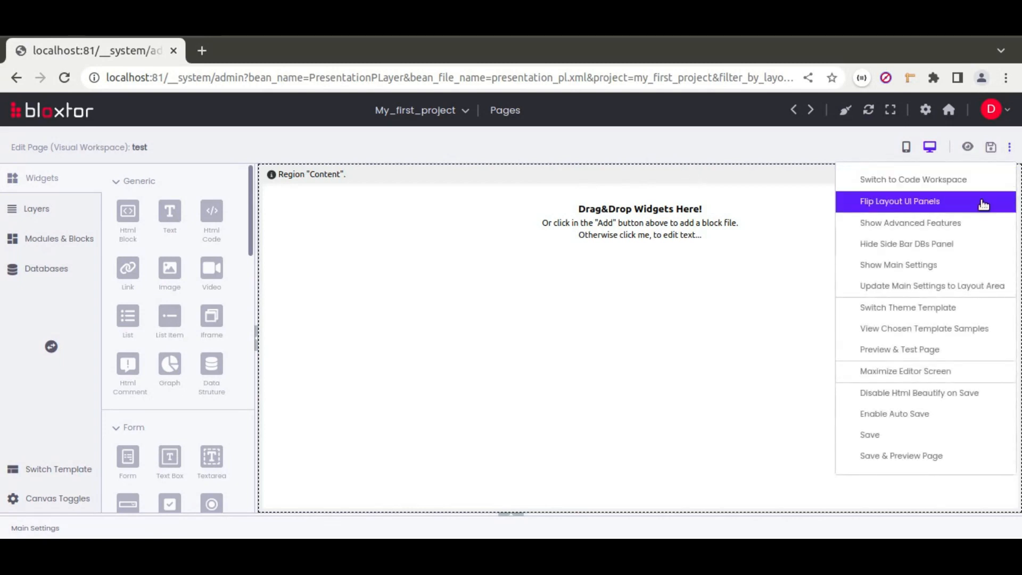
left_click(903, 419)
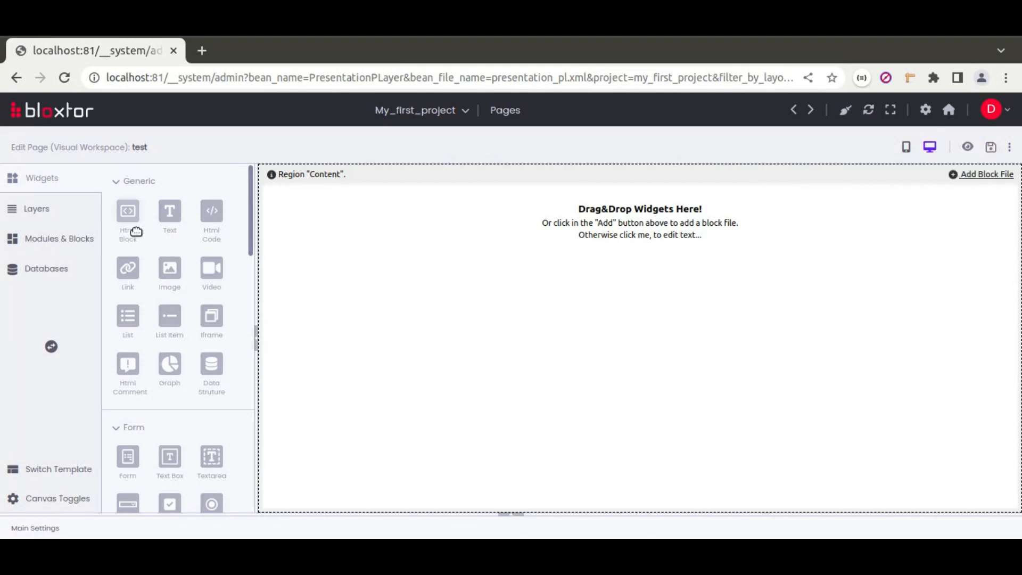
Flip the layout UI panels to the opposite side of the editor and flip them back
left_click(1010, 147)
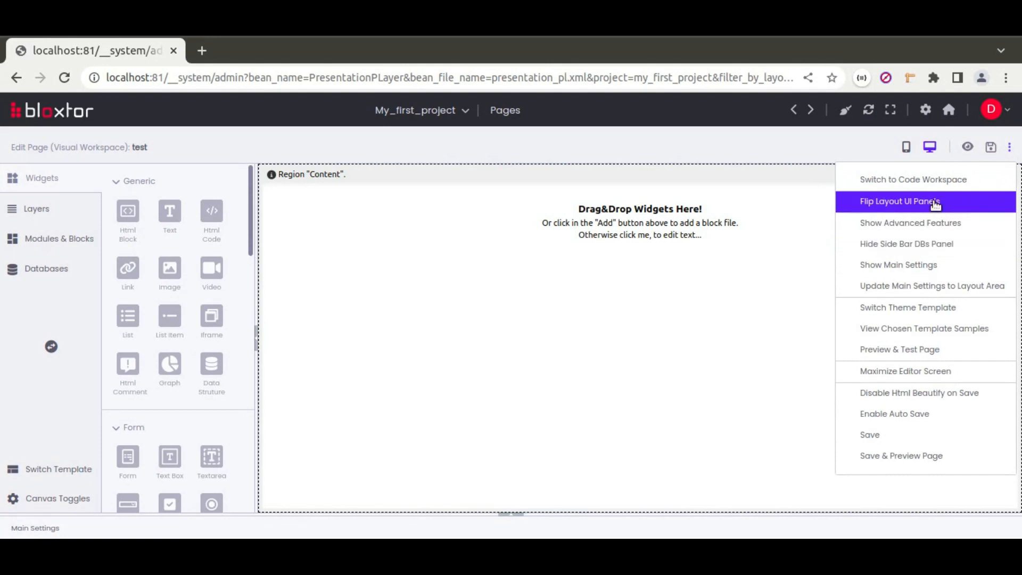
left_click(892, 203)
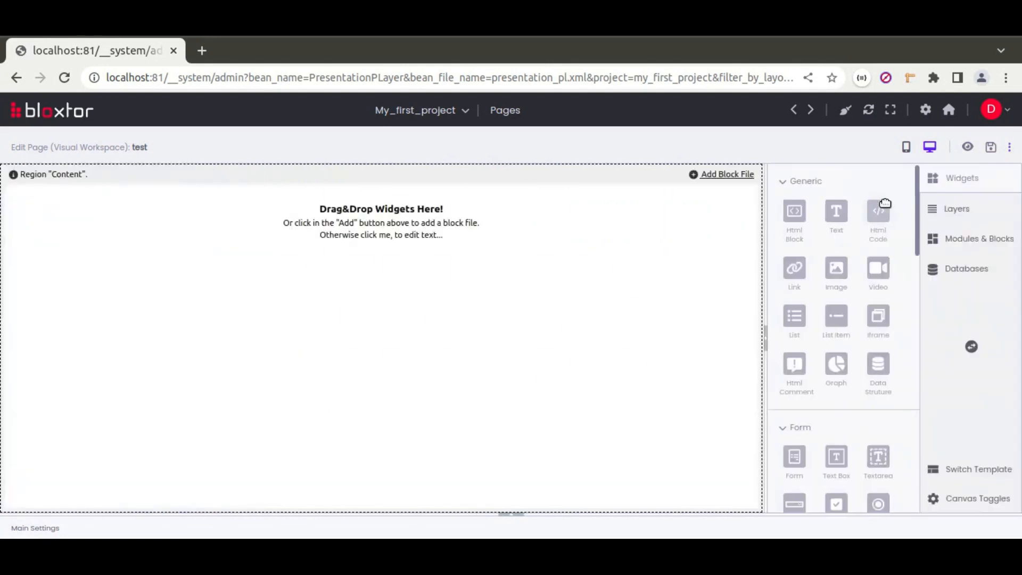
left_click(1010, 147)
left_click(924, 203)
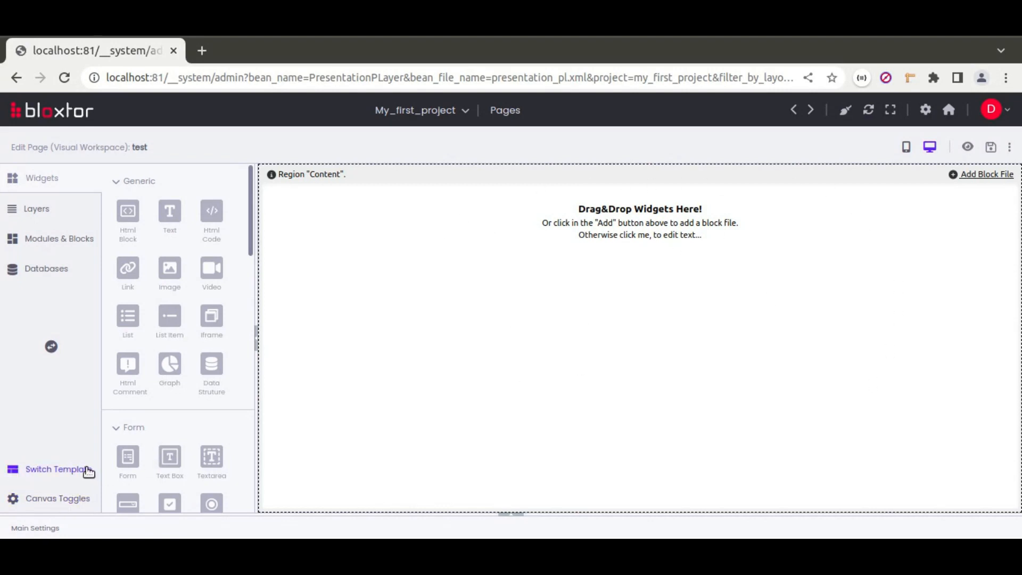
Switch the page template to the Authenticated-1 theme from the bootstrap-stock-manager folder, including its samples only on empty regions
left_click(62, 478)
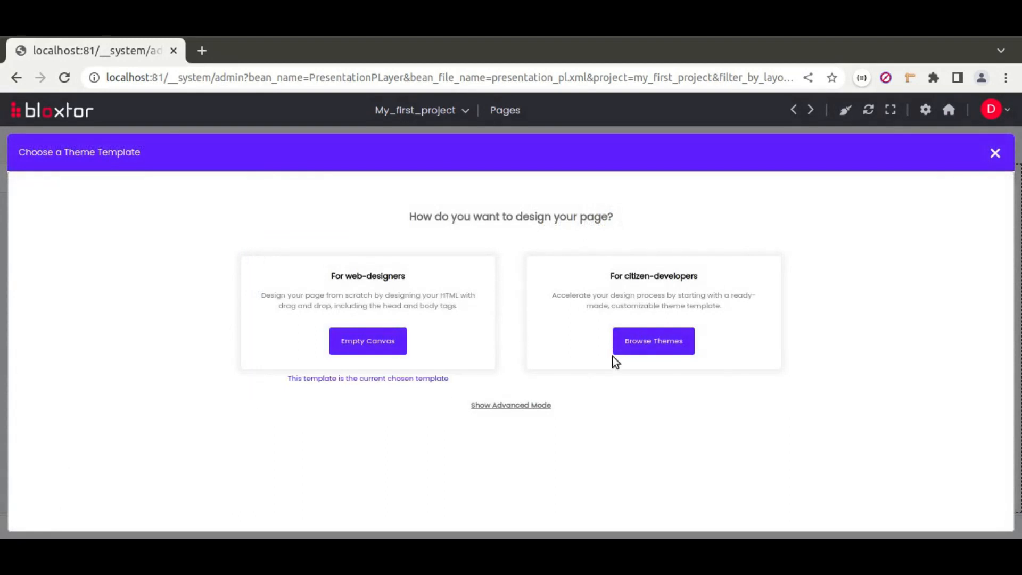
left_click(643, 340)
left_click(439, 341)
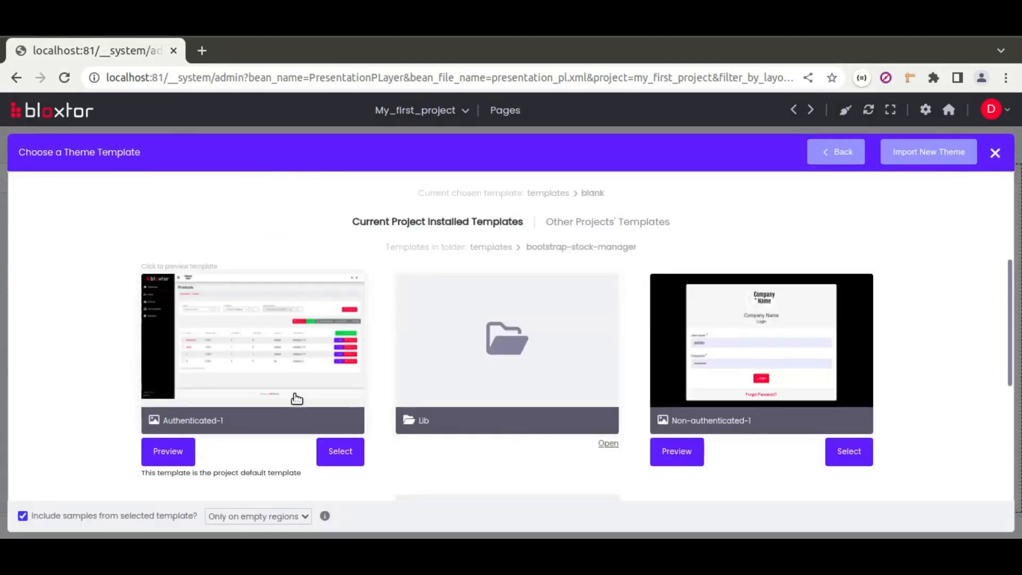
left_click(352, 454)
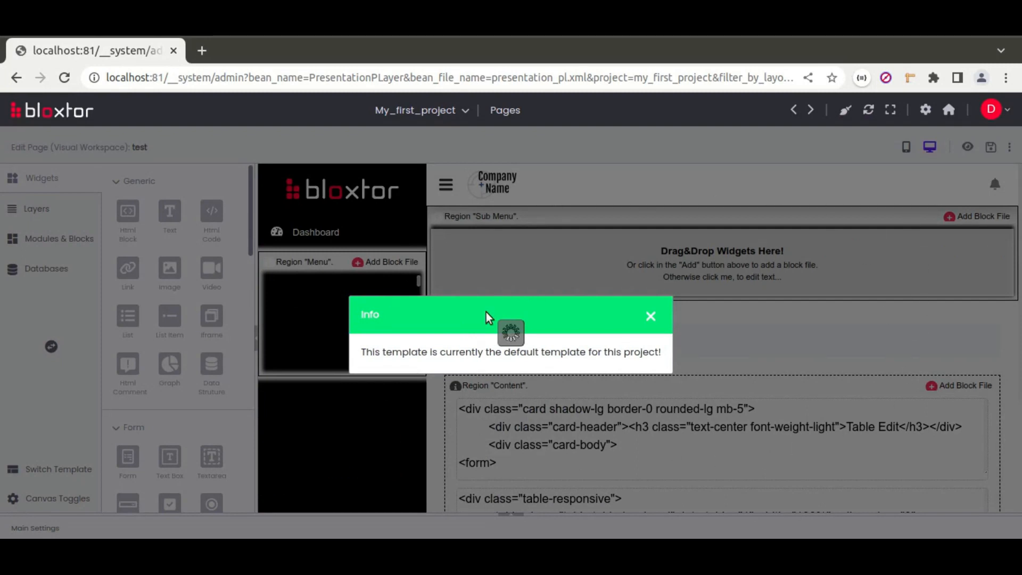
left_click(651, 318)
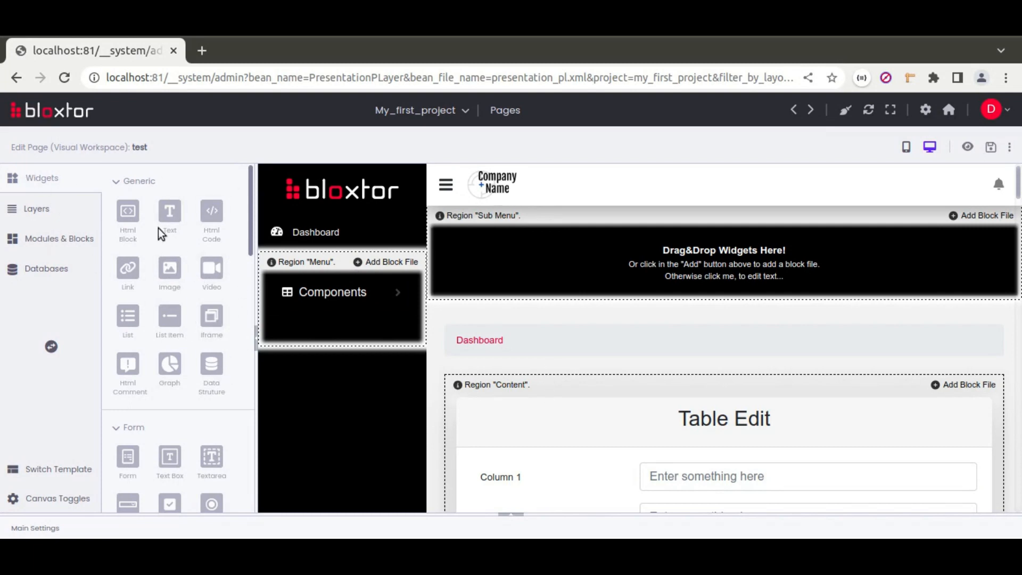
Inspect the page's layer structure and the properties of the Table Edit heading and its parent Div elements
left_click(37, 209)
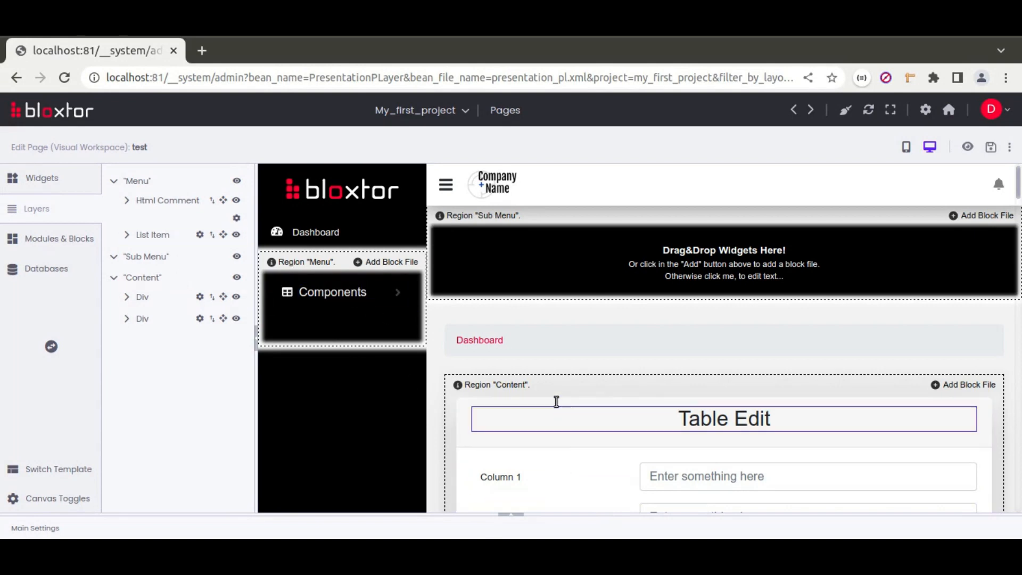
left_click(668, 419)
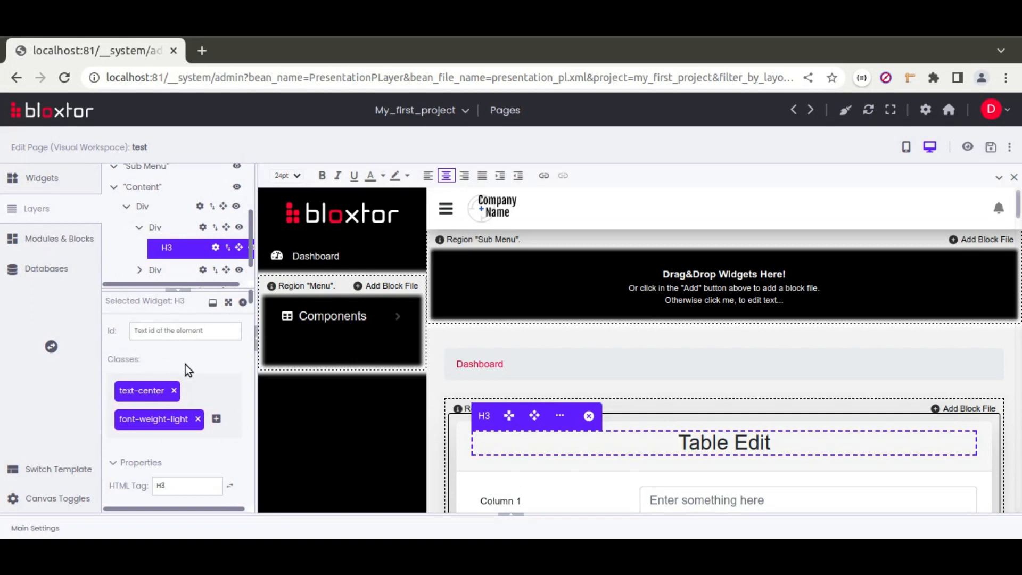
scroll(185, 364, "down", 8)
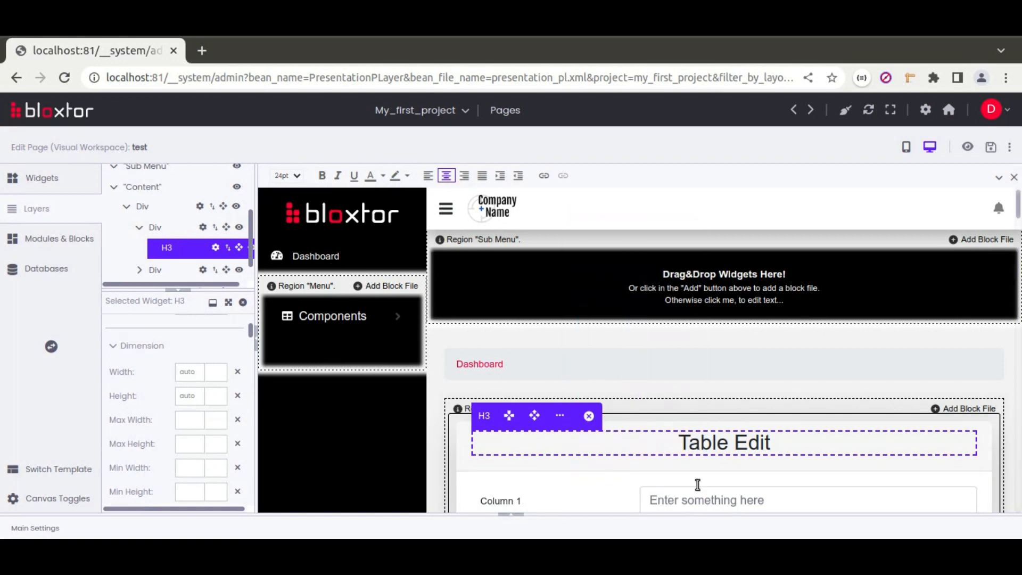
left_click_drag(212, 297, 202, 397)
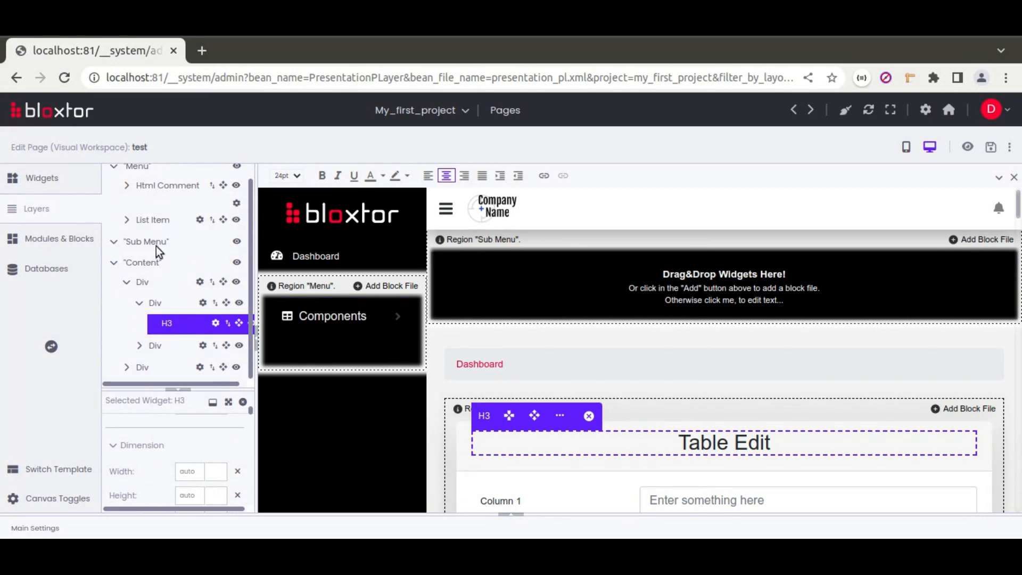
left_click(164, 302)
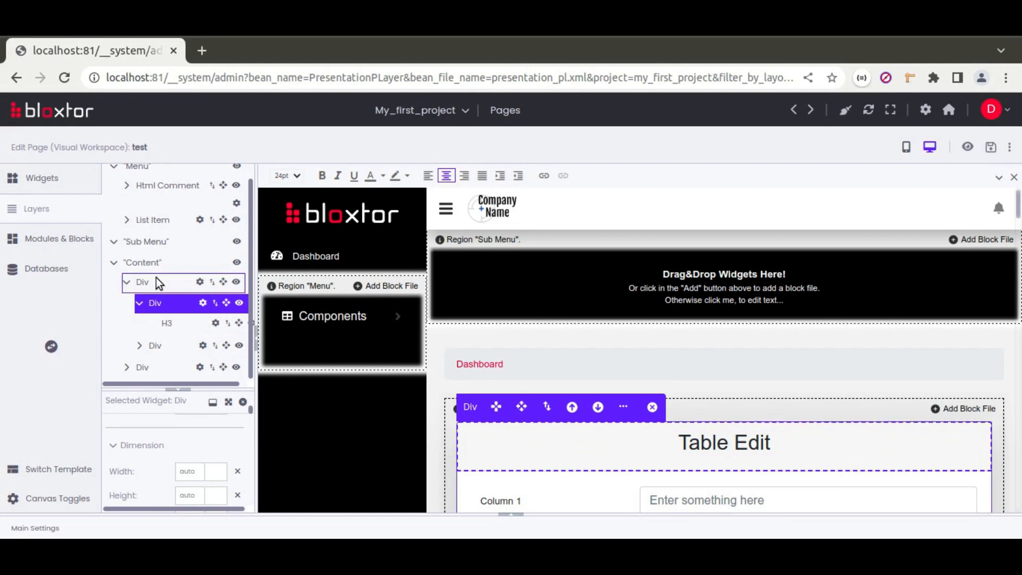
left_click(155, 277)
left_click_drag(211, 389, 210, 299)
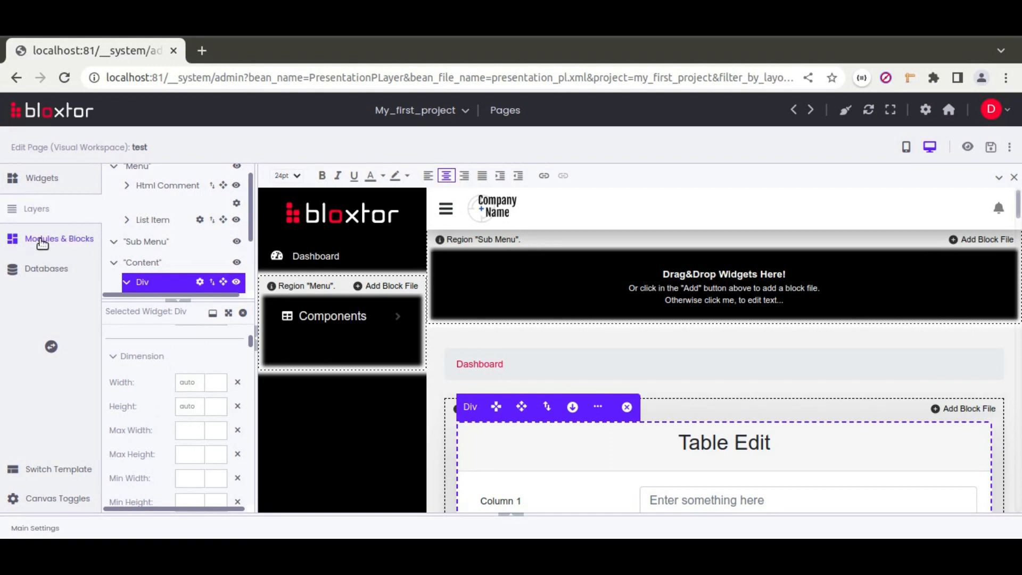
Look through the available modules and blocks, and examine the Mysql database tables and the school table's attributes
left_click(66, 241)
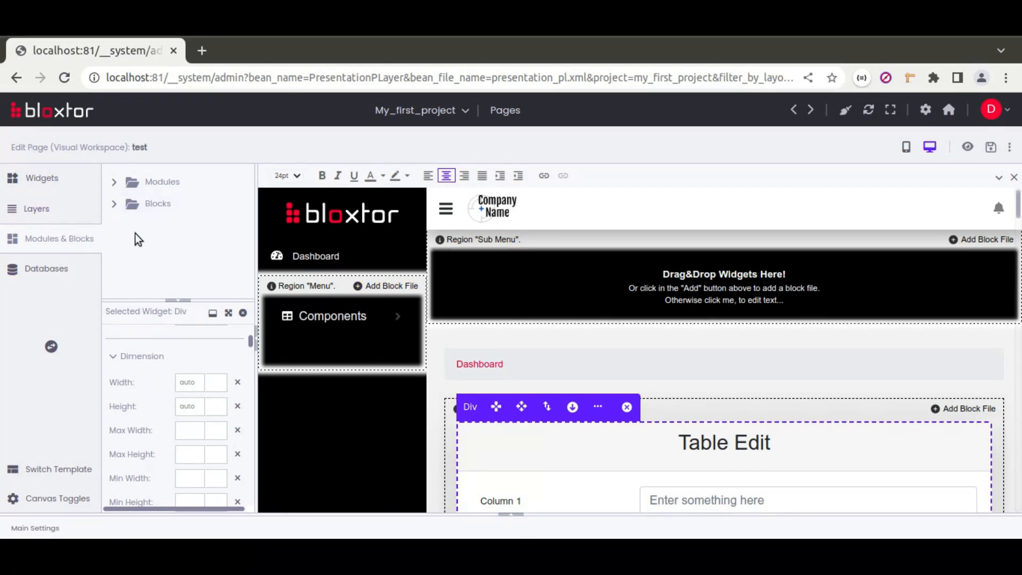
left_click(51, 272)
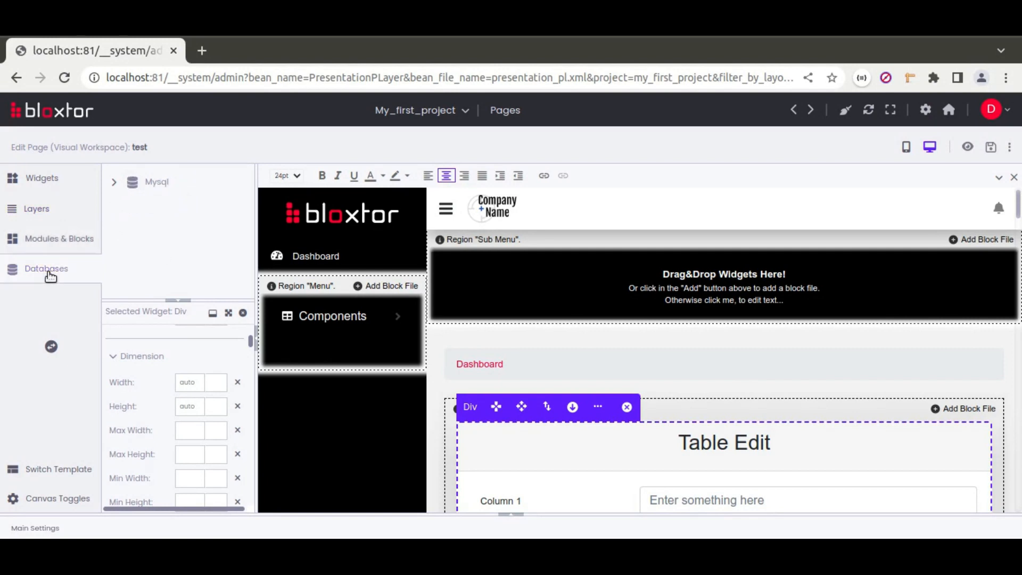
left_click(243, 318)
left_click(116, 183)
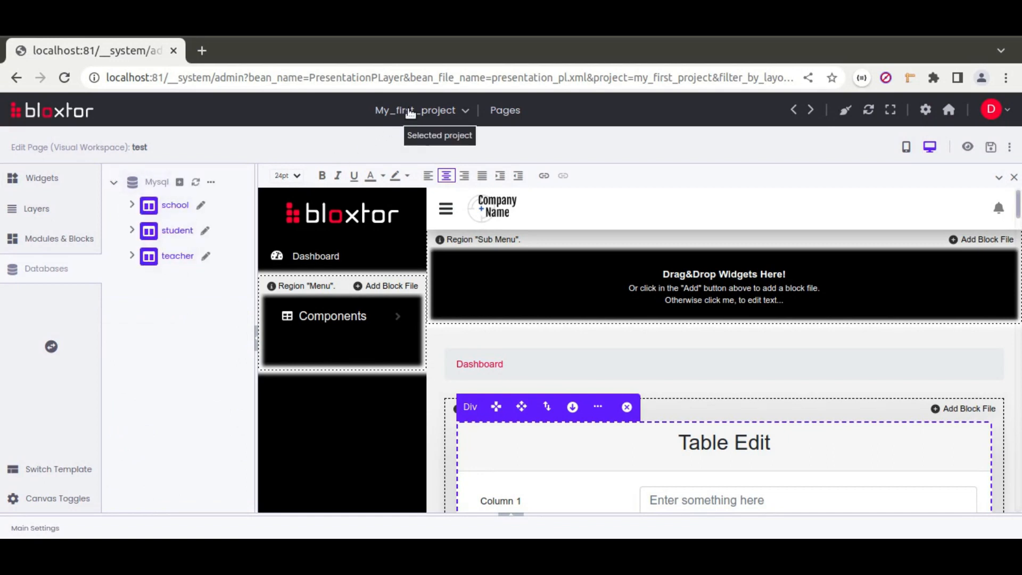
left_click(131, 204)
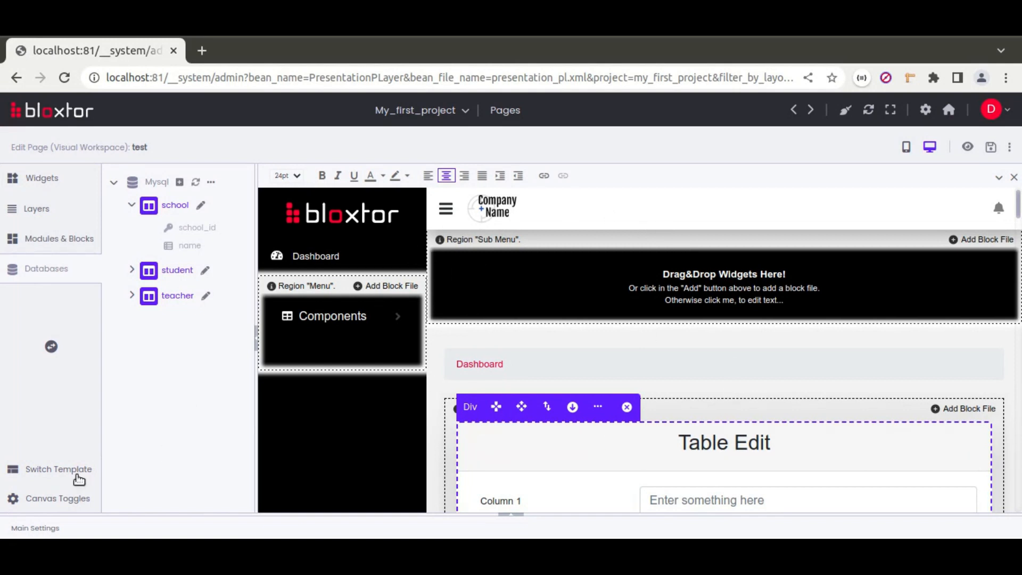
Show the background grid and the element borders on the page canvas
left_click(79, 503)
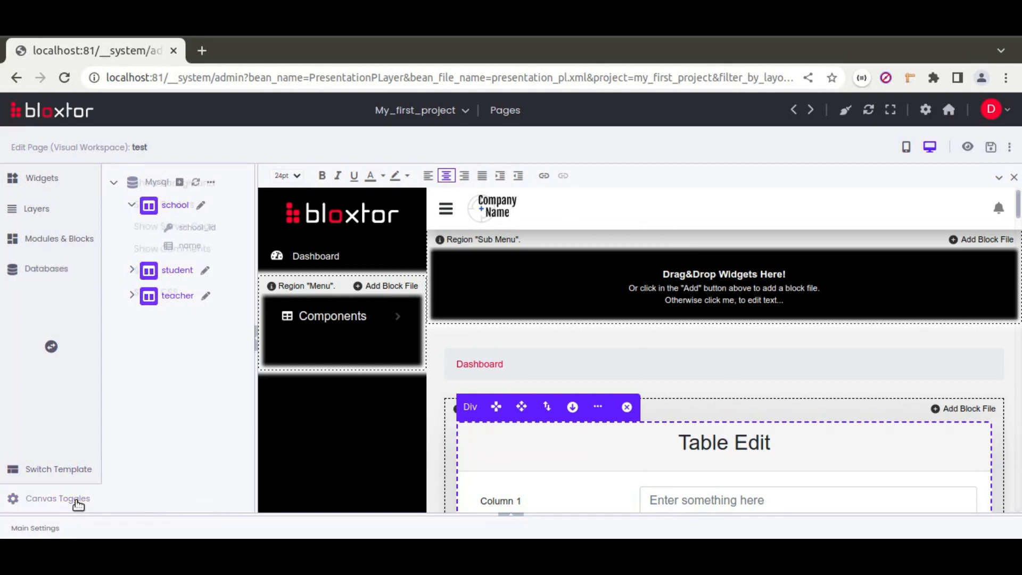
scroll(589, 328, "down", 4)
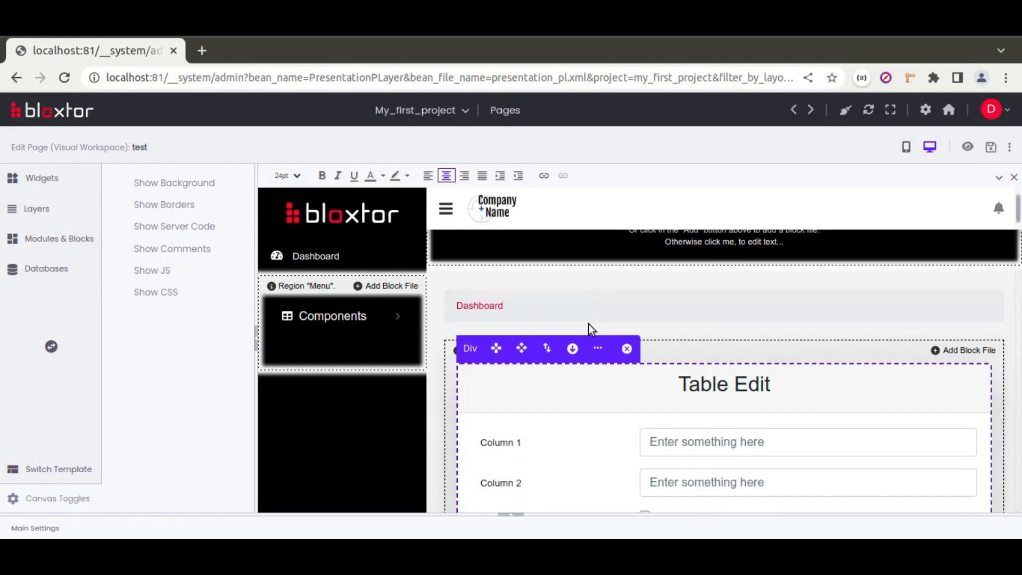
left_click(181, 183)
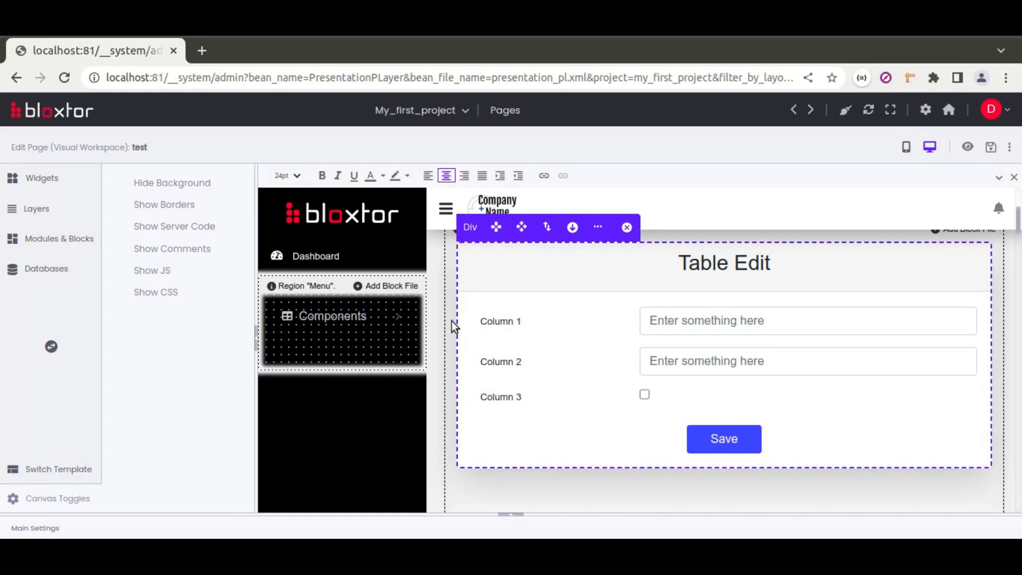
left_click(169, 207)
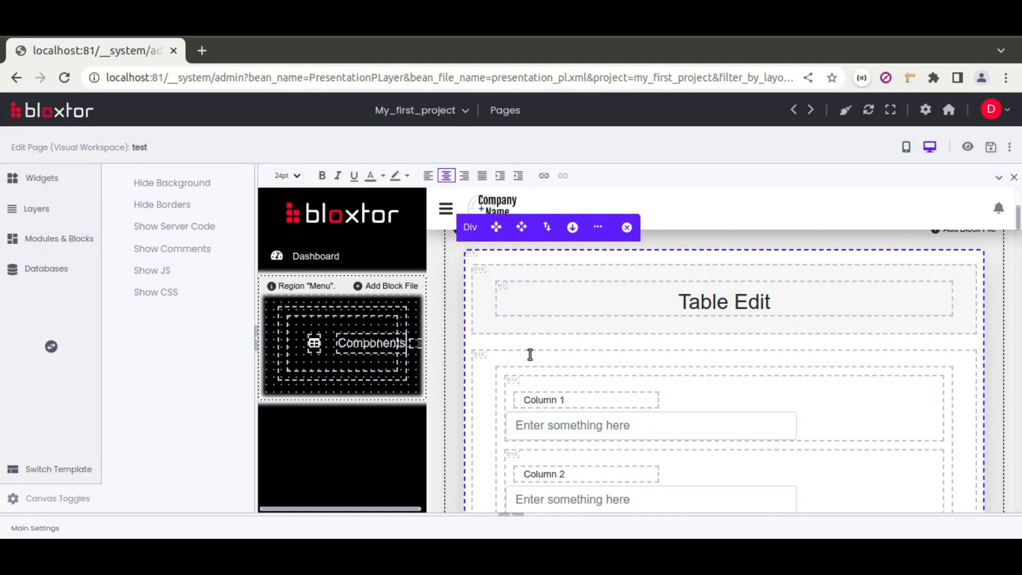
Select the Column 1 label and the heading's container by their outlines, and collapse the widget properties and side menu
left_click(628, 401)
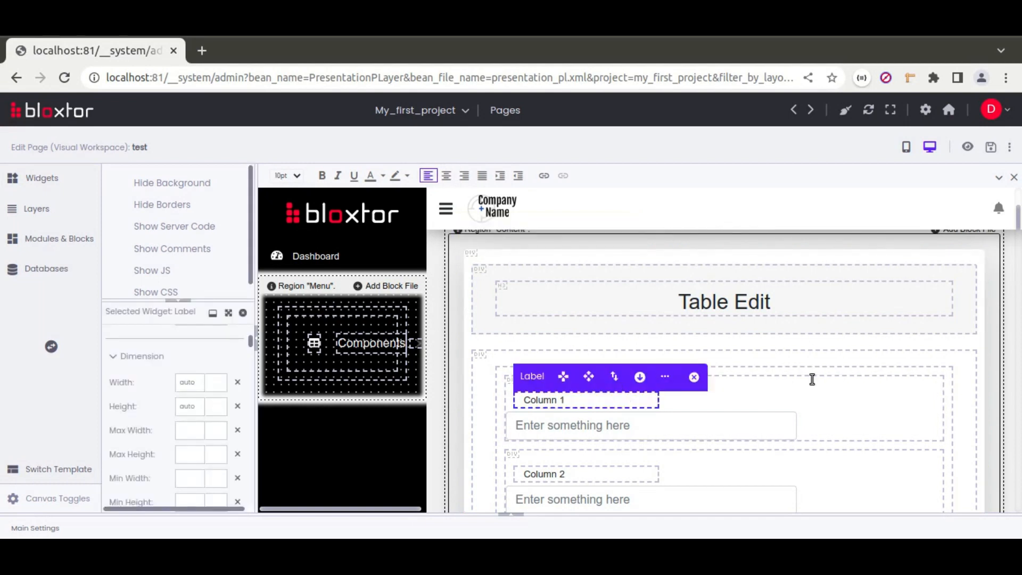
left_click(812, 379)
left_click(639, 313)
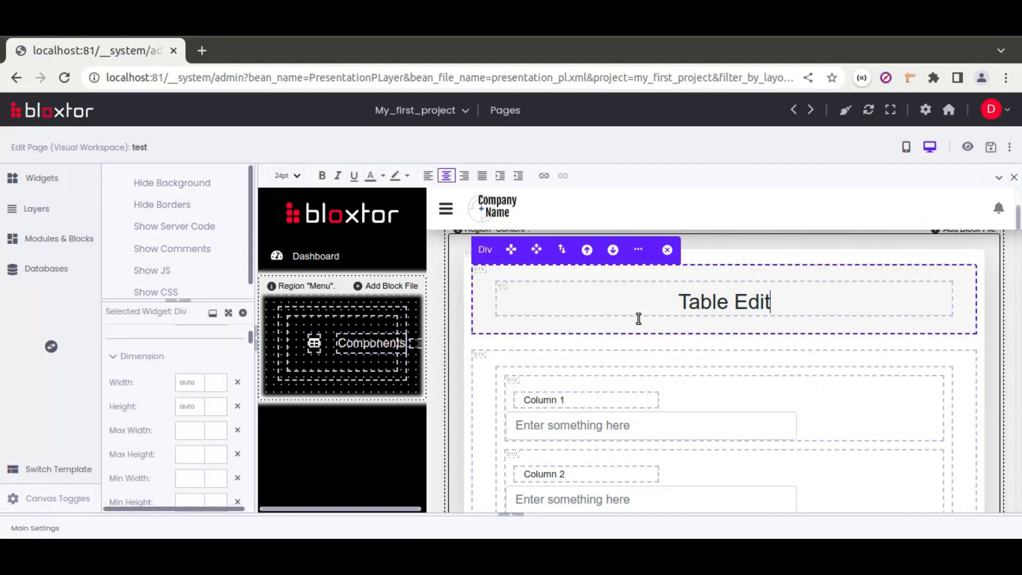
left_click(189, 305)
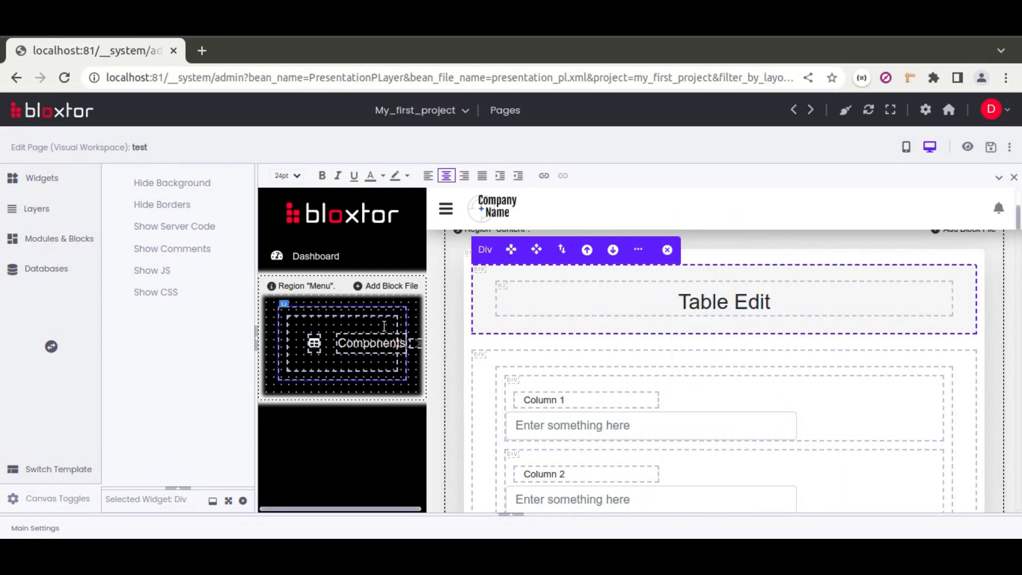
left_click(51, 349)
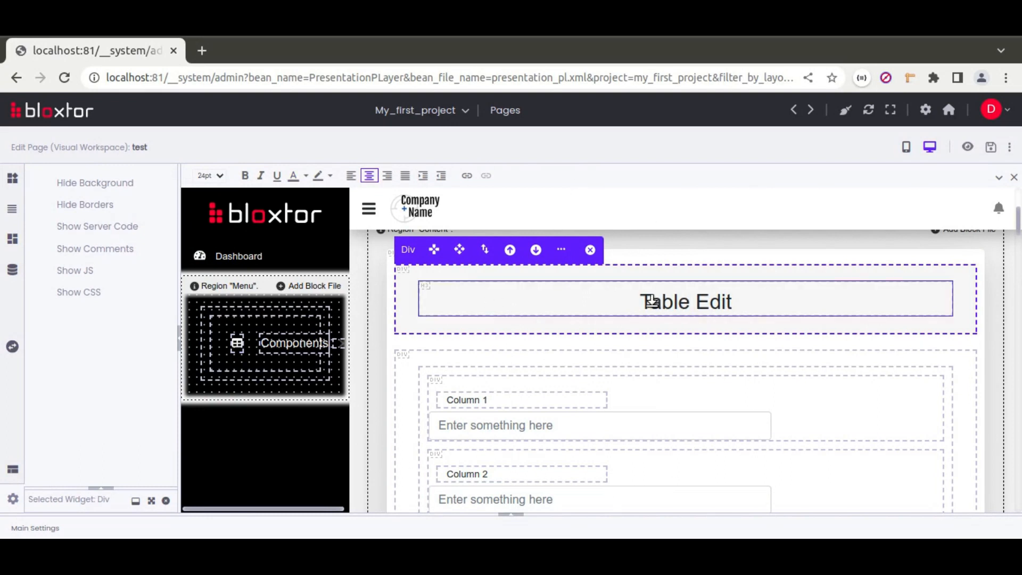
Expand the full text formatting options and colour the word "Table" in the Table Edit heading red
left_click(651, 302)
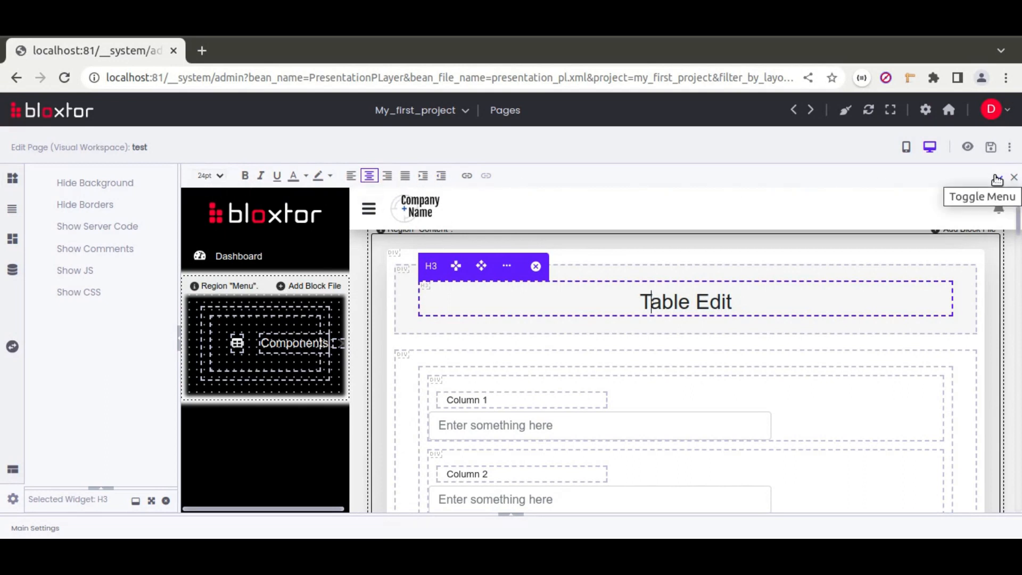
left_click(996, 180)
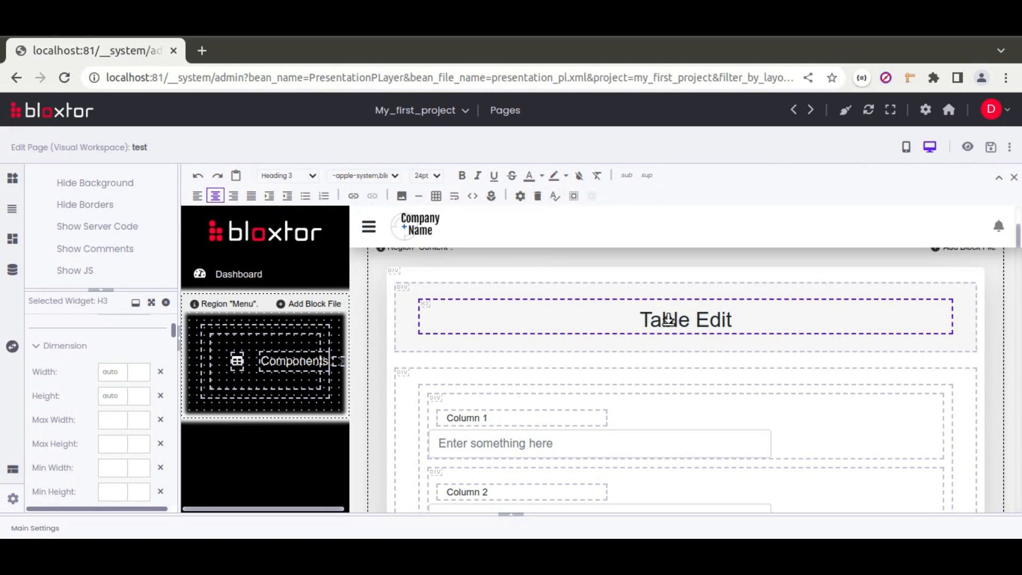
left_click(669, 319)
double_click(669, 319)
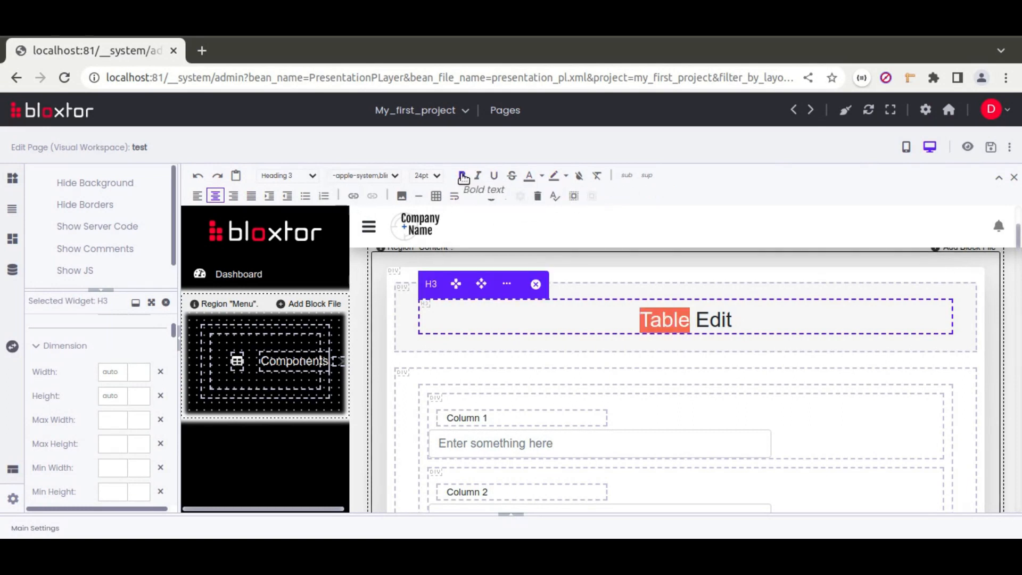
left_click(463, 177)
left_click(543, 177)
left_click(137, 156)
left_click(710, 318)
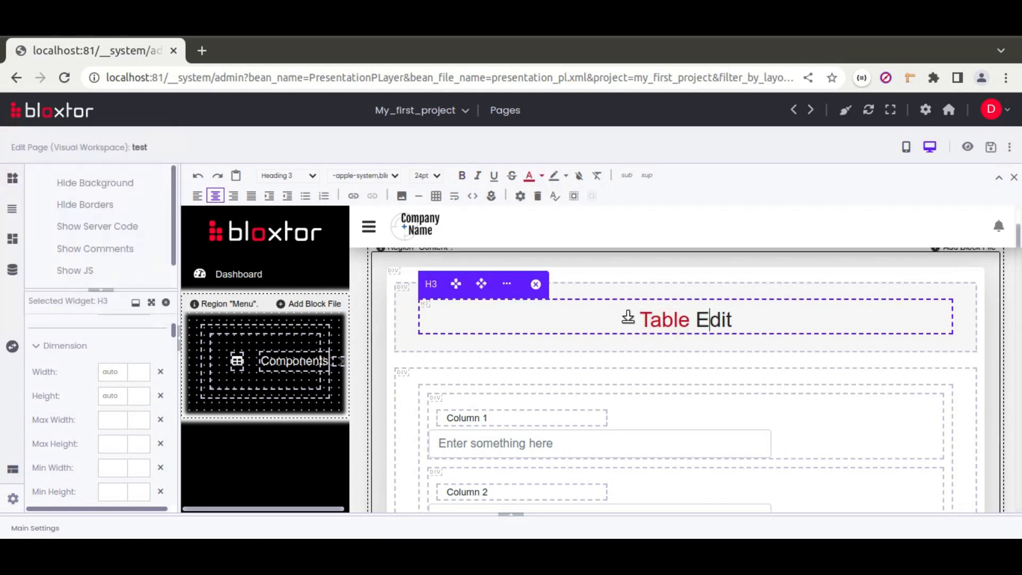
Italicise the word "Table" in the Table Edit heading
double_click(669, 323)
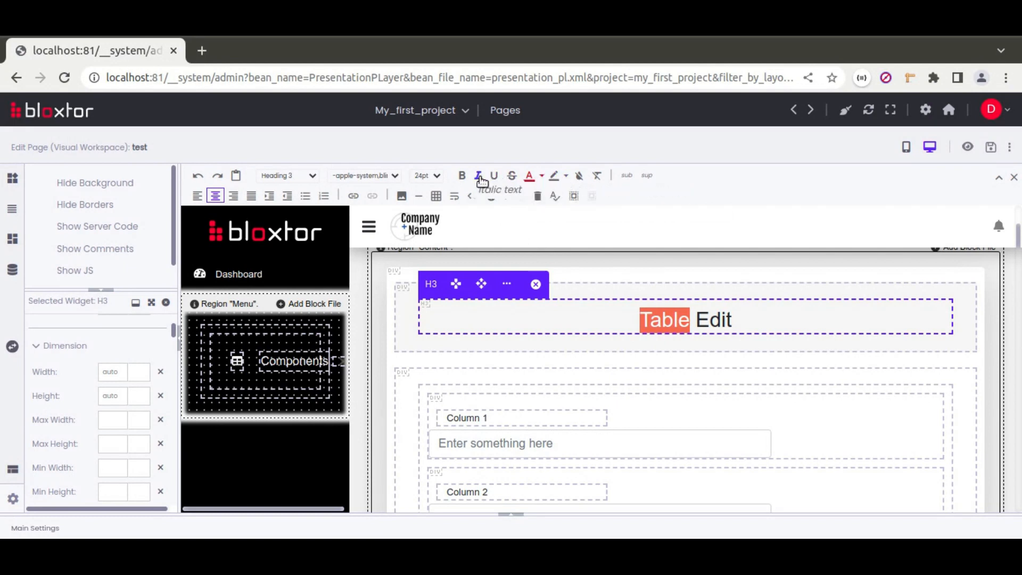
left_click(477, 176)
left_click(721, 319)
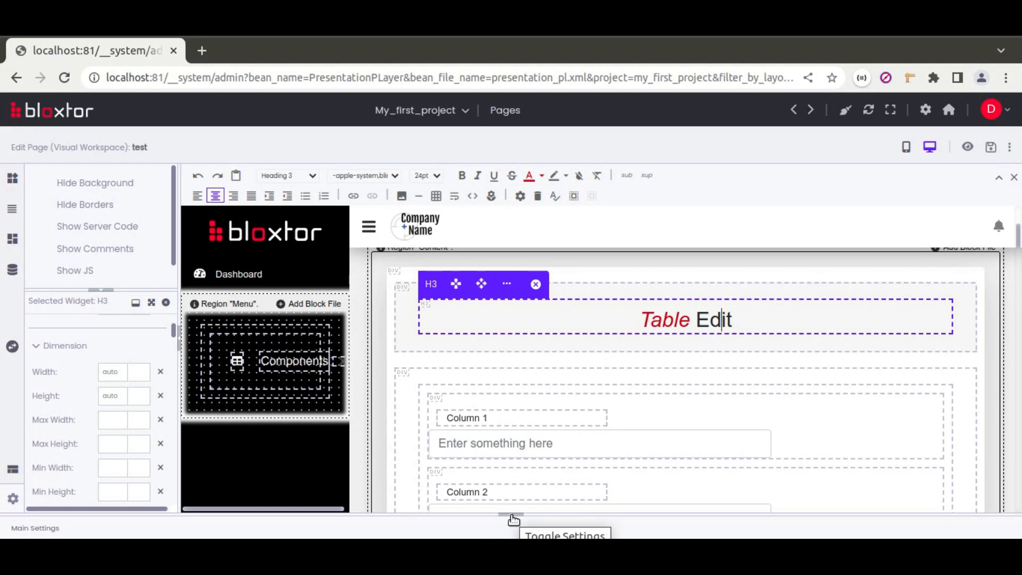
Examine the template's CSS and JavaScript files in the page's main settings and open the content settings of the template regions
left_click(512, 516)
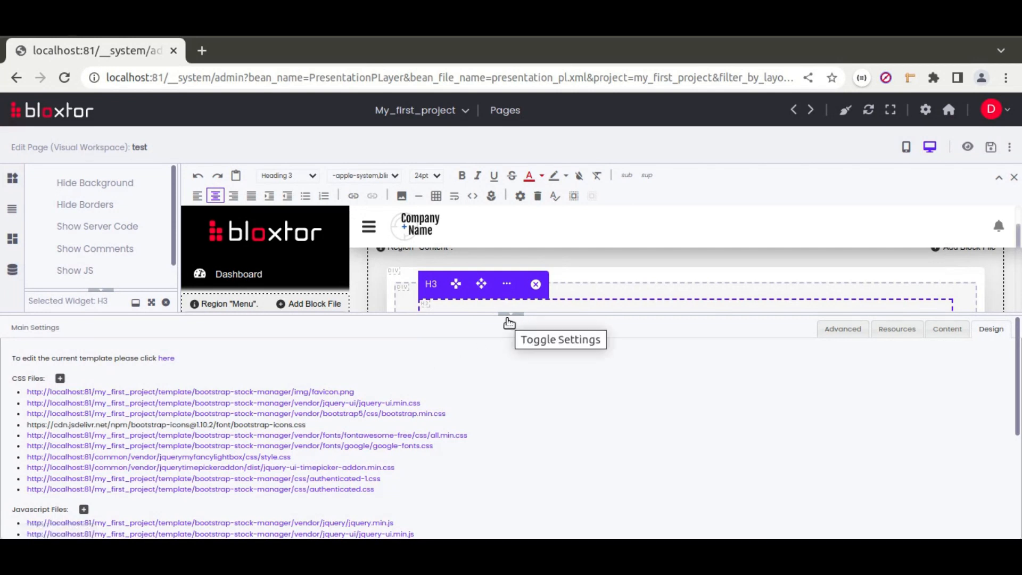
left_click(510, 315)
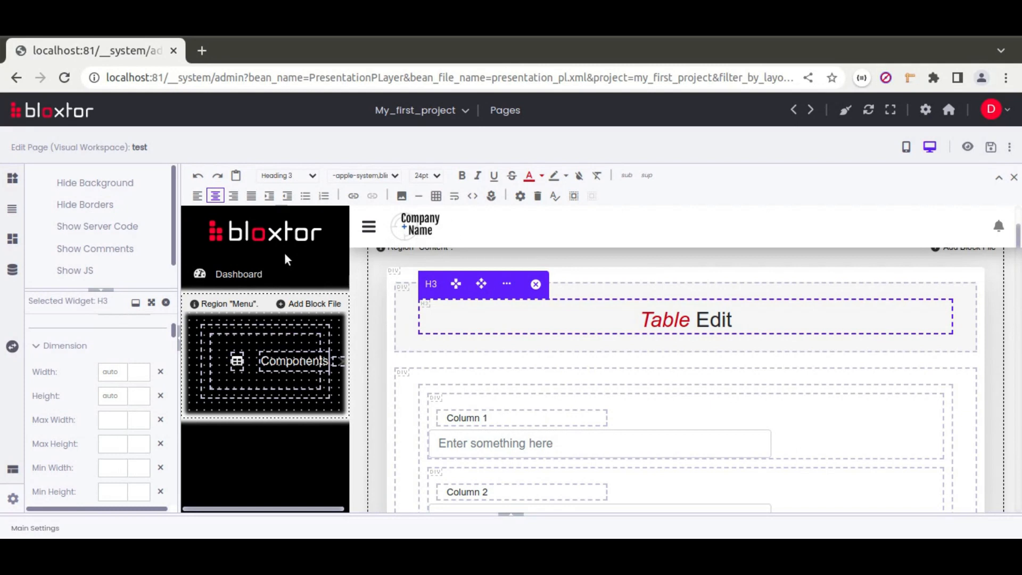
left_click(509, 517)
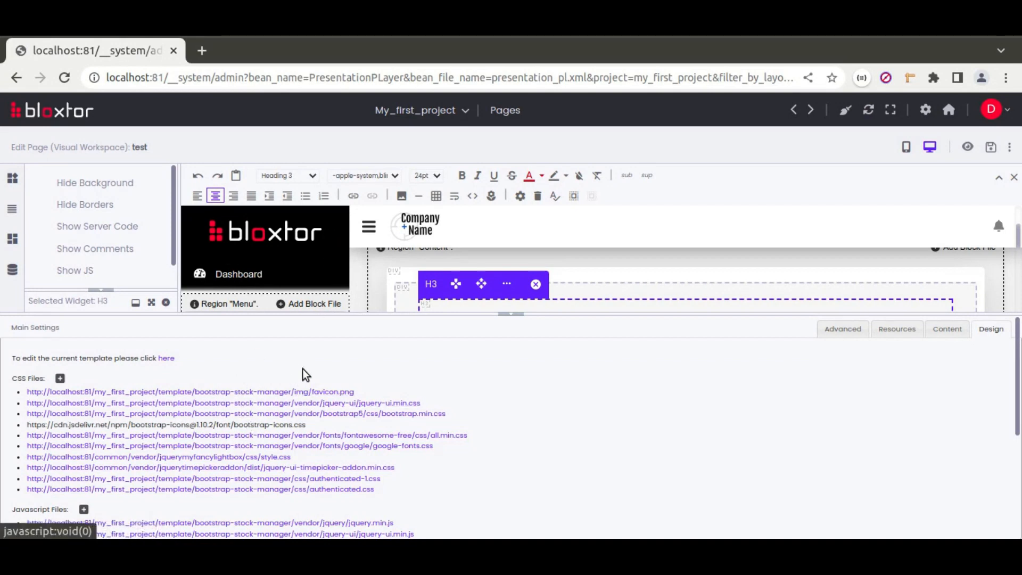
scroll(496, 431, "down", 2)
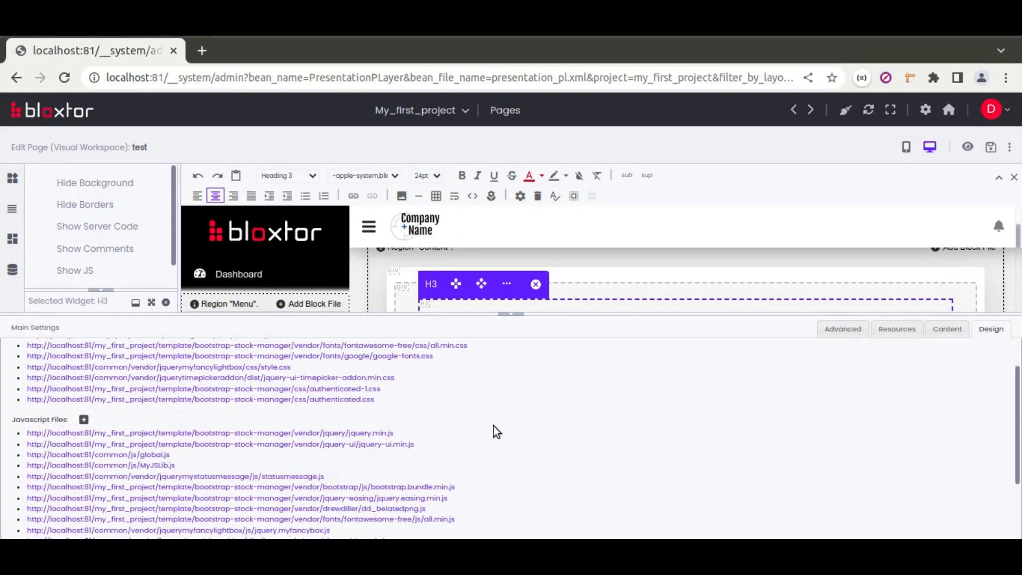
scroll(338, 460, "down", 2)
scroll(335, 459, "up", 4)
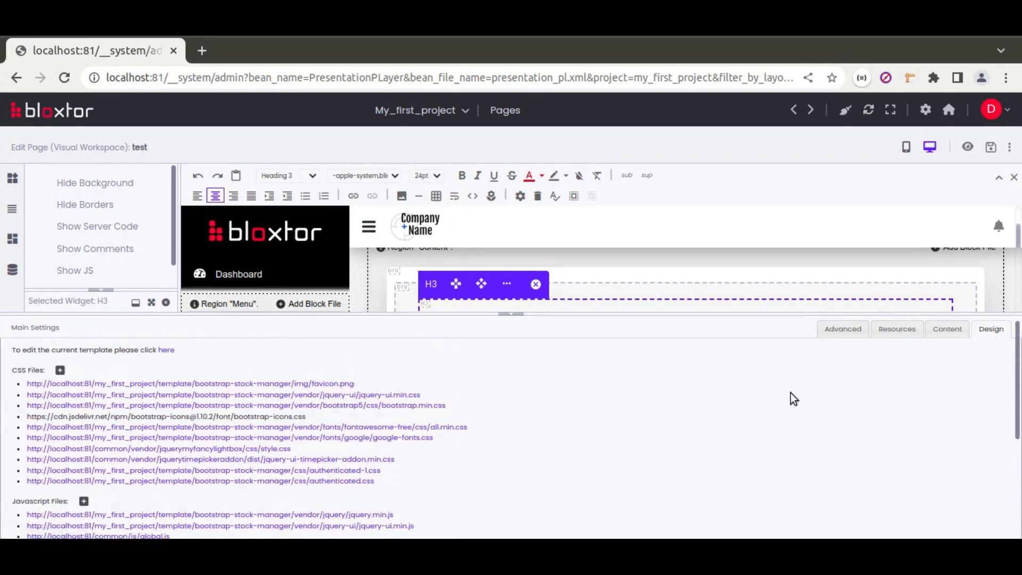
scroll(939, 335, "down", 3)
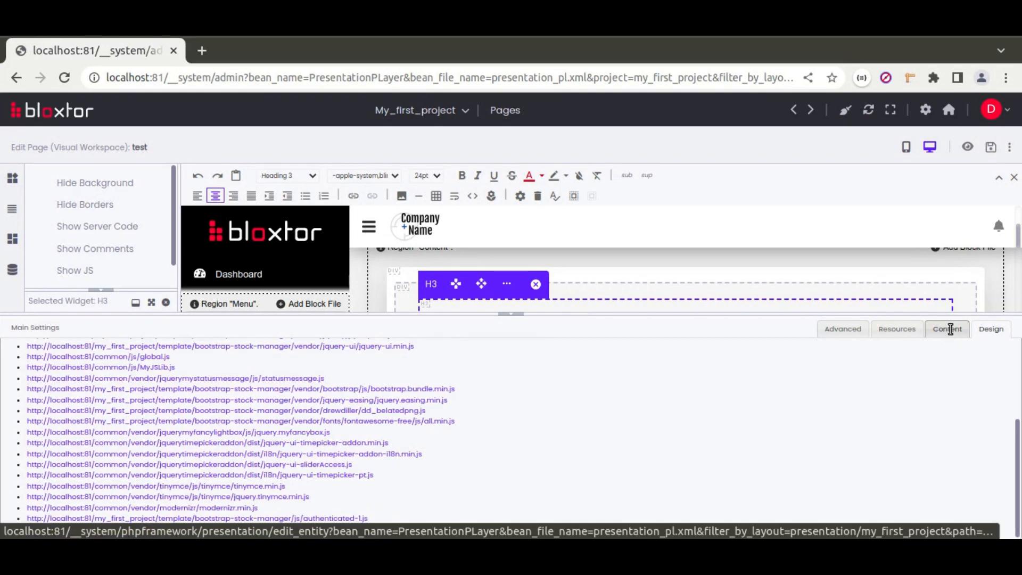
left_click(951, 329)
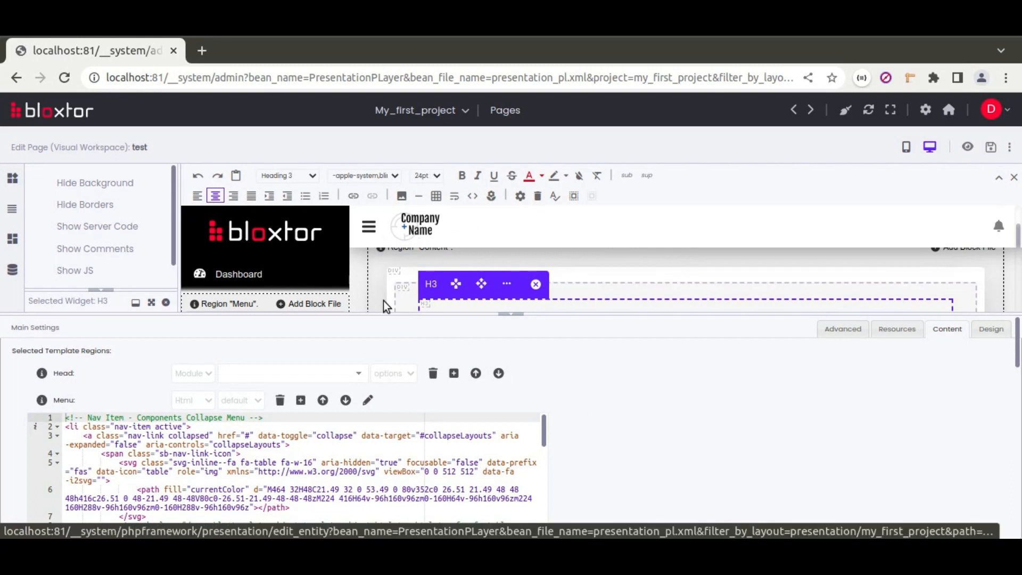
Examine the page's content settings, from the template regions' code through the includes to the extra and defined template params
scroll(612, 425, "down", 5)
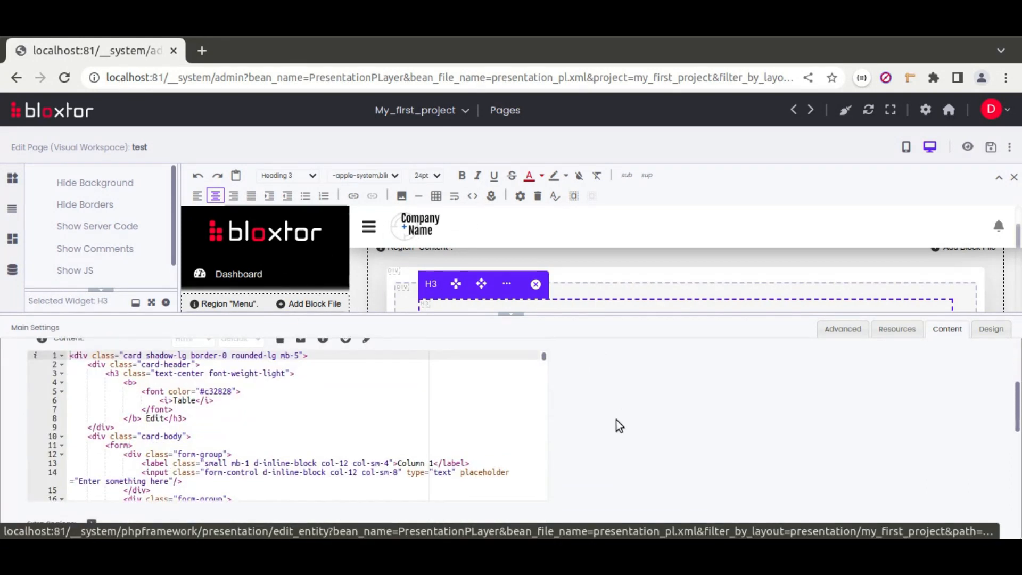
scroll(620, 425, "down", 5)
scroll(616, 420, "down", 2)
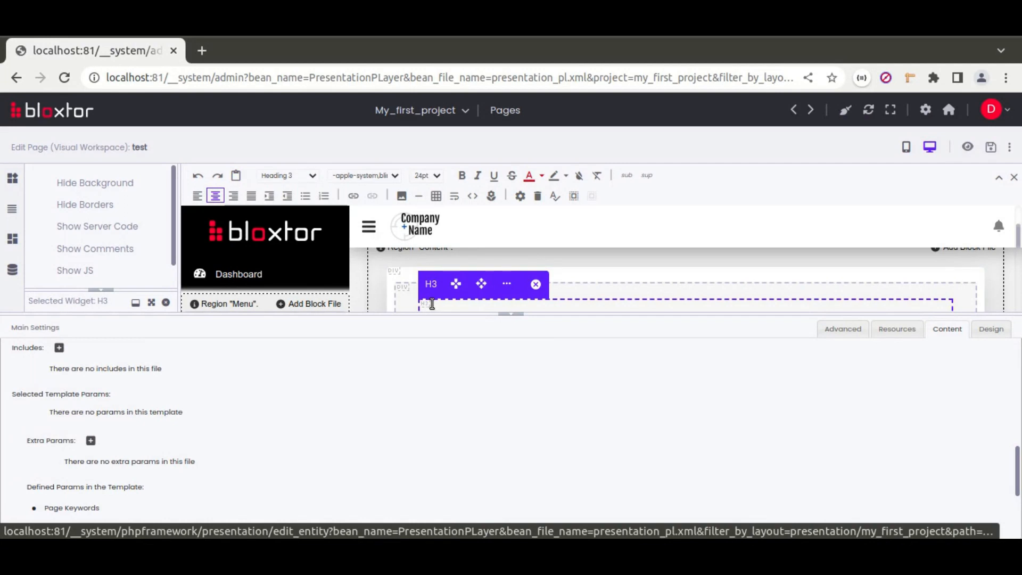
scroll(297, 411, "down", 4)
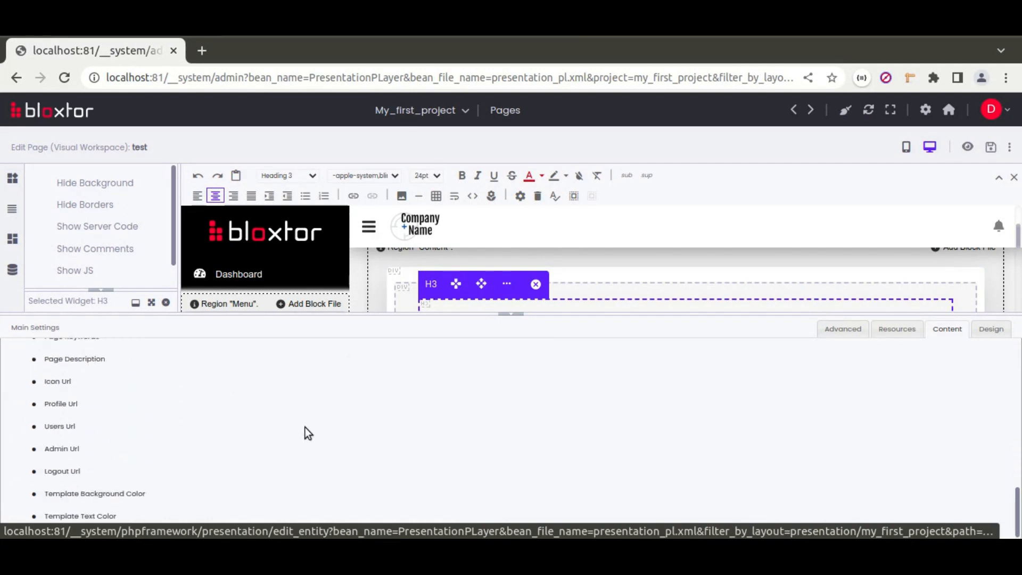
scroll(362, 433, "up", 4)
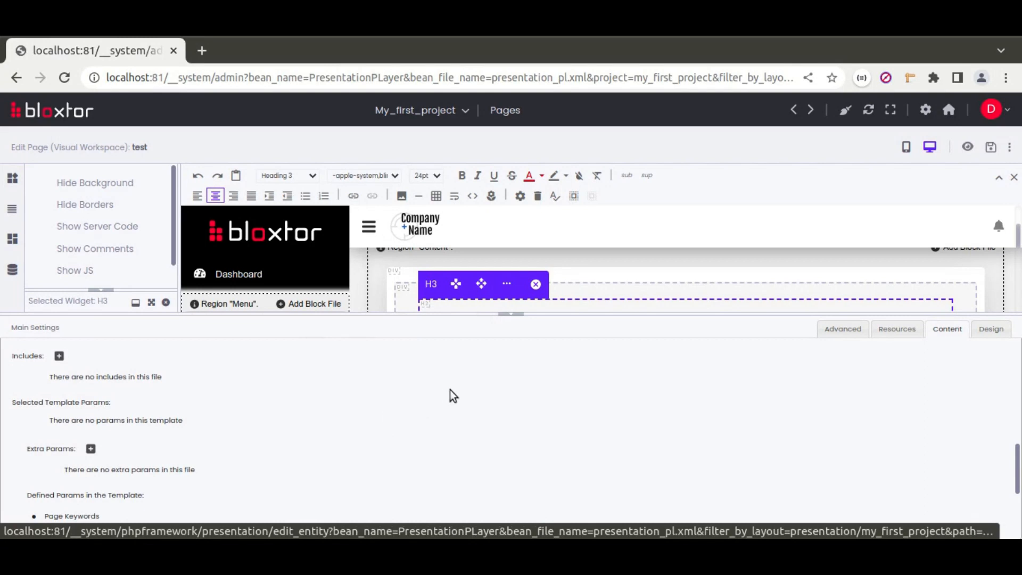
scroll(300, 421, "down", 3)
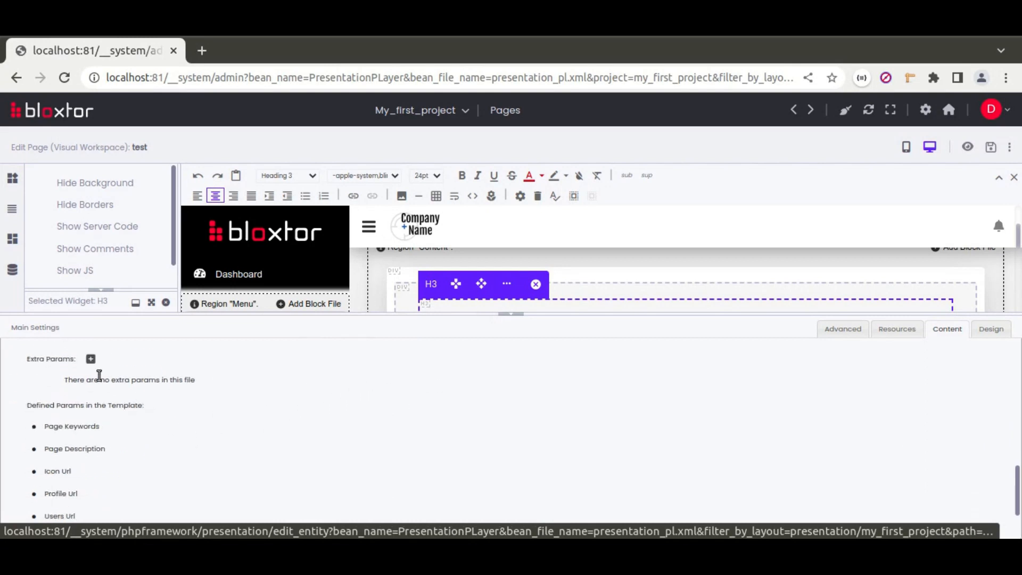
scroll(267, 426, "down", 3)
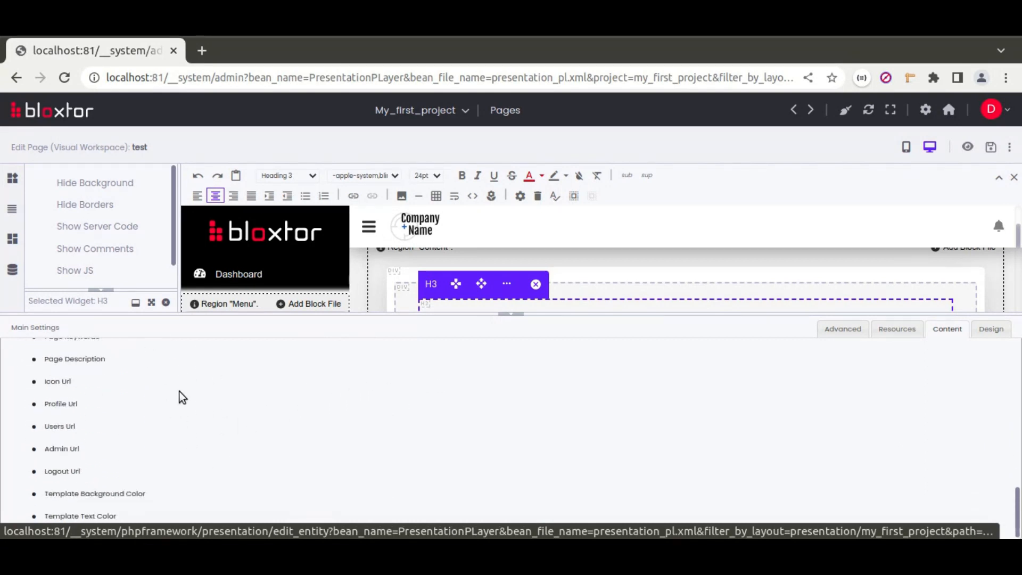
scroll(296, 421, "up", 6)
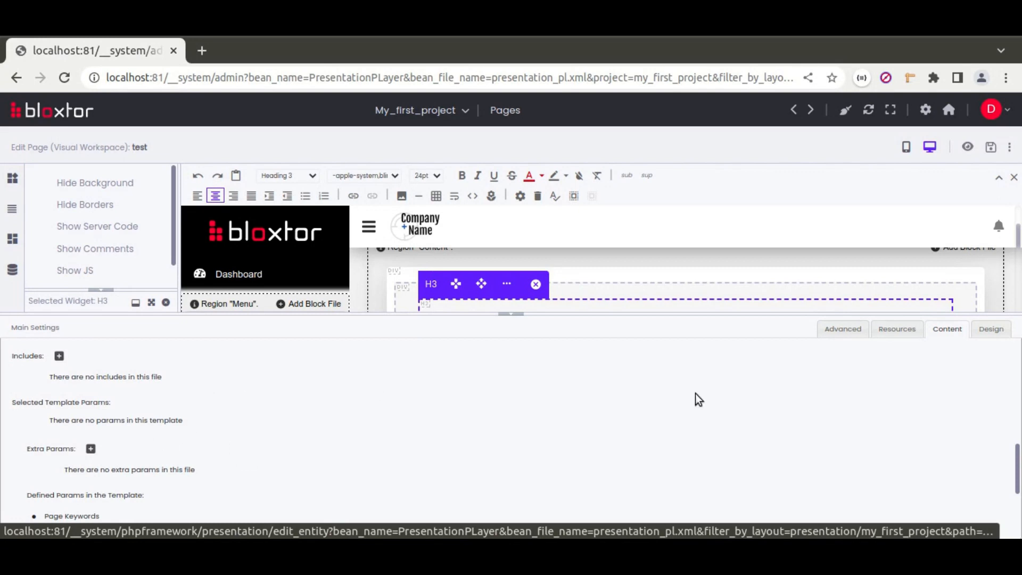
Check the resources in the page's main settings, and hide the widget borders on the canvas with those settings collapsed
left_click(896, 329)
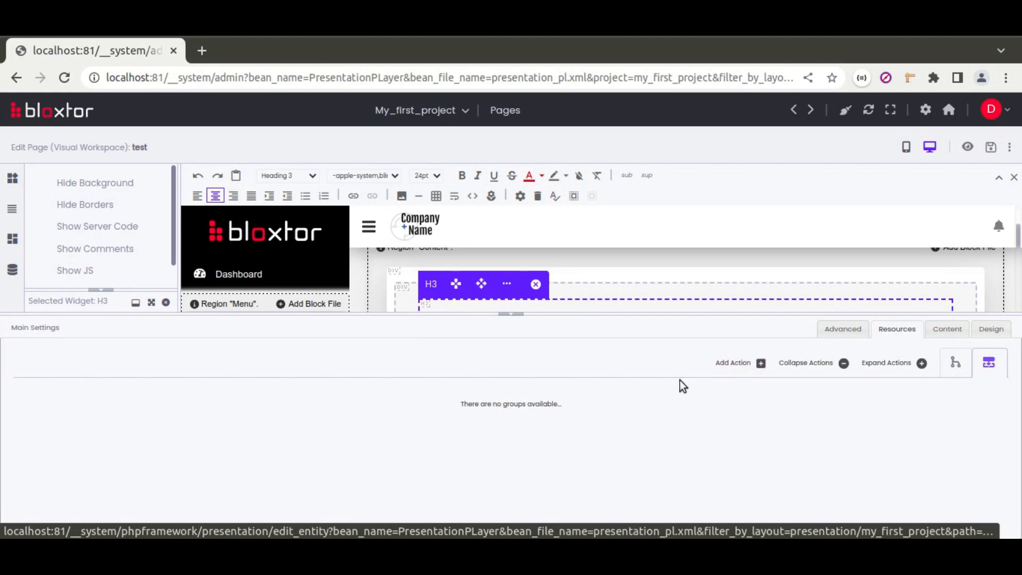
left_click(515, 320)
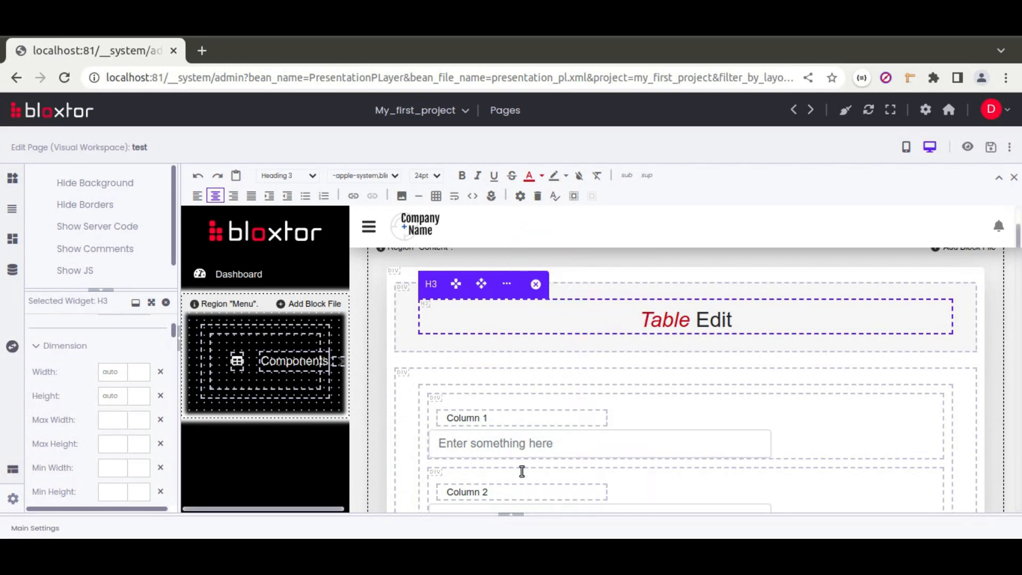
left_click(92, 205)
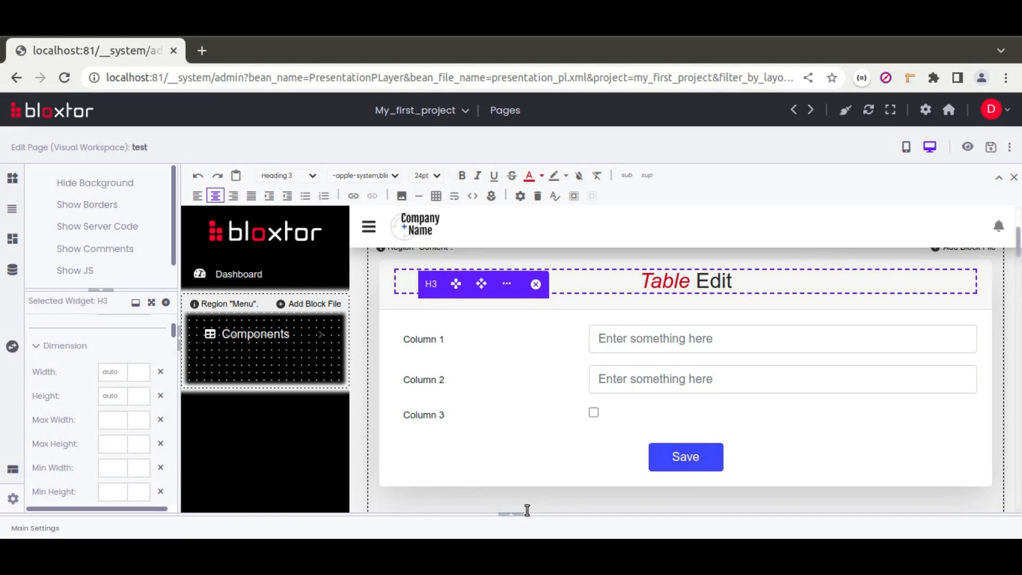
Reopen the main settings, review the page's resources and advanced parser options, and collapse the settings again
left_click(511, 514)
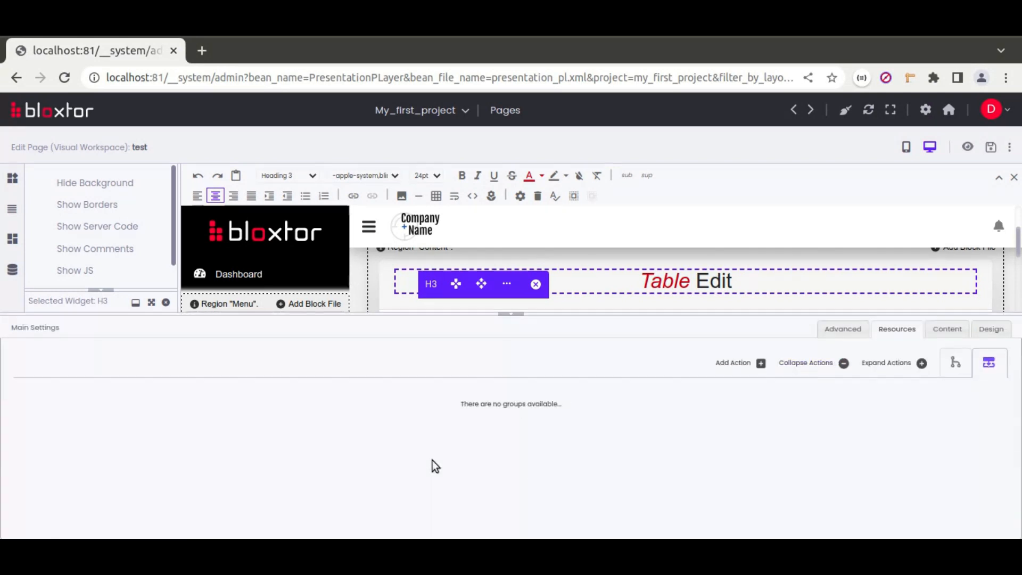
left_click(520, 319)
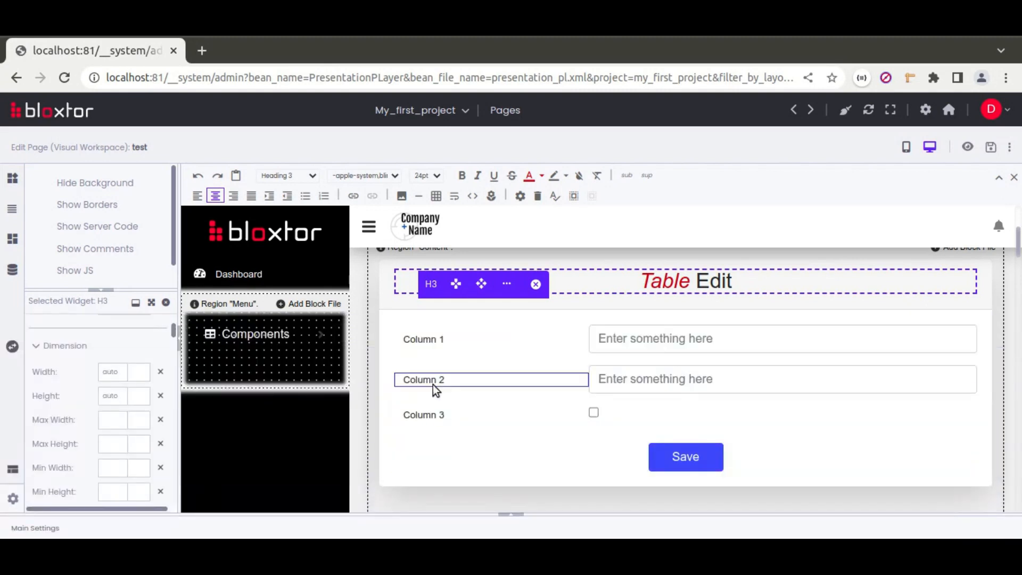
left_click(513, 516)
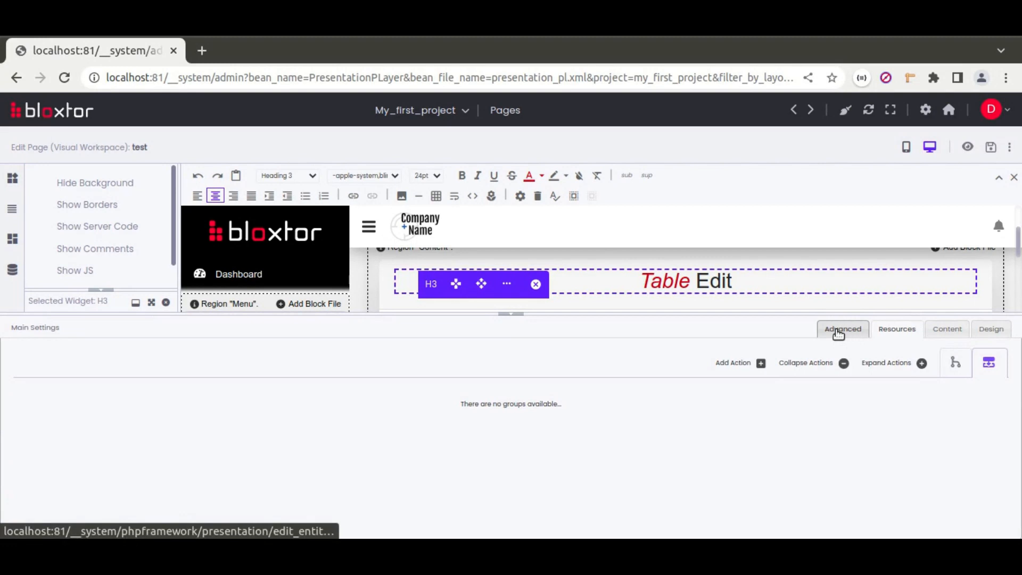
left_click(838, 332)
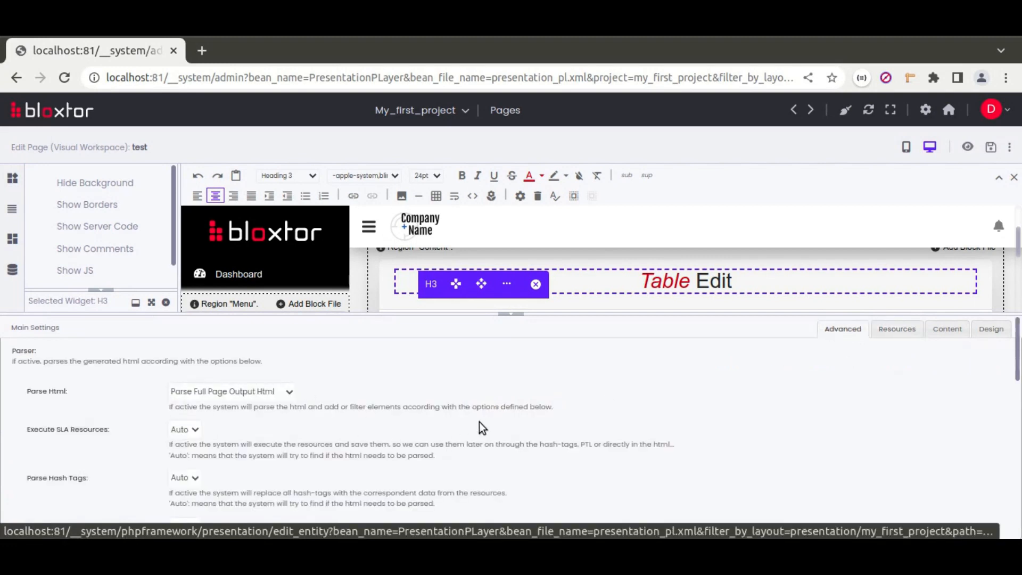
scroll(480, 422, "down", 5)
scroll(479, 421, "down", 2)
scroll(479, 422, "up", 7)
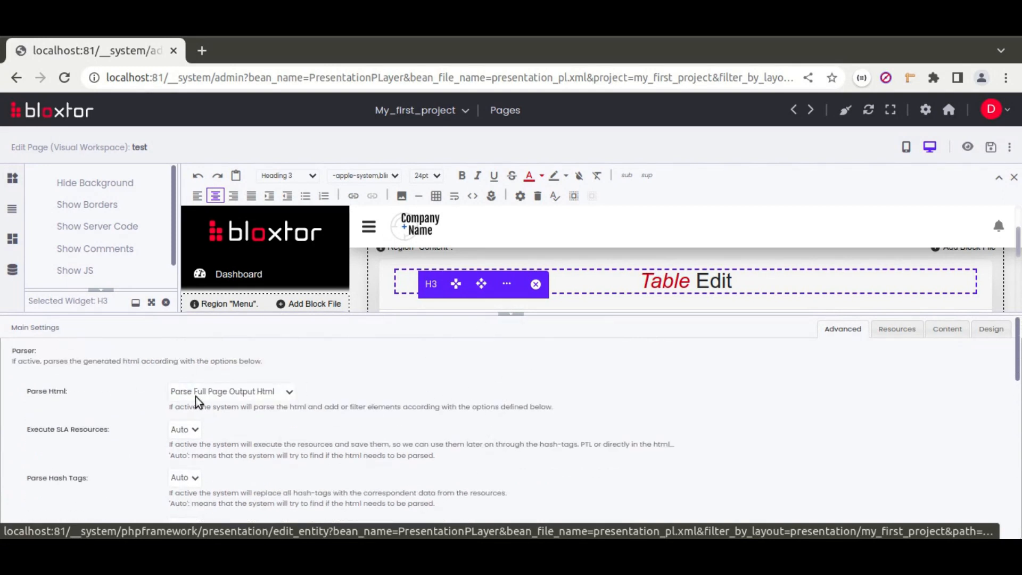
left_click(512, 318)
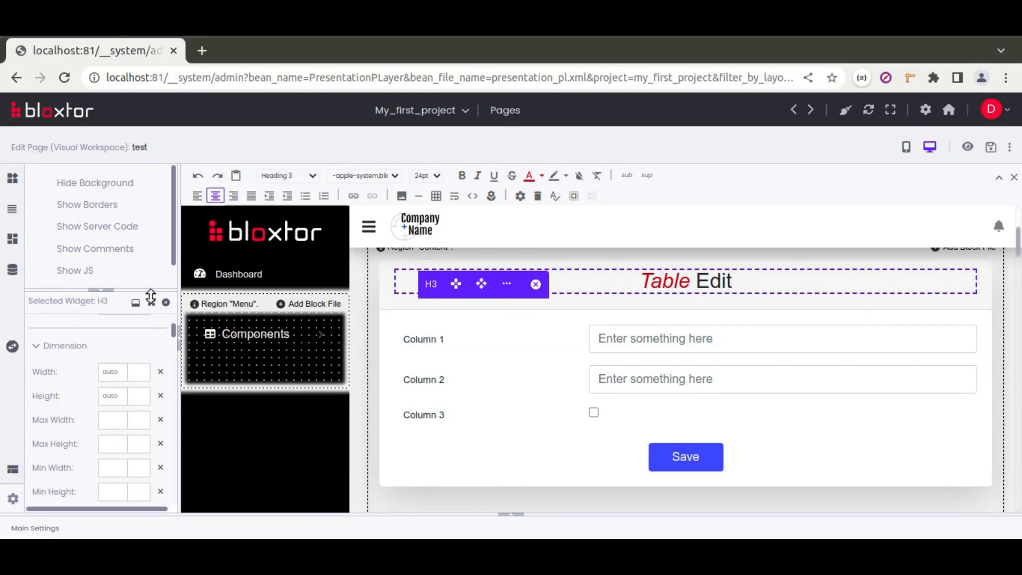
Close the H3 widget's properties and show the widget library, checking the Mysql database tables in between
left_click(13, 178)
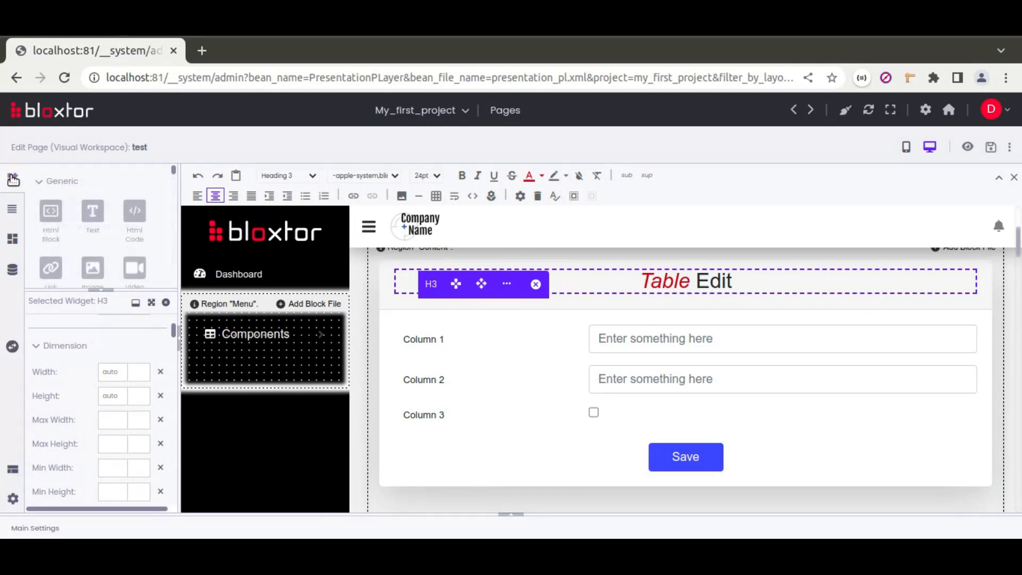
left_click(166, 302)
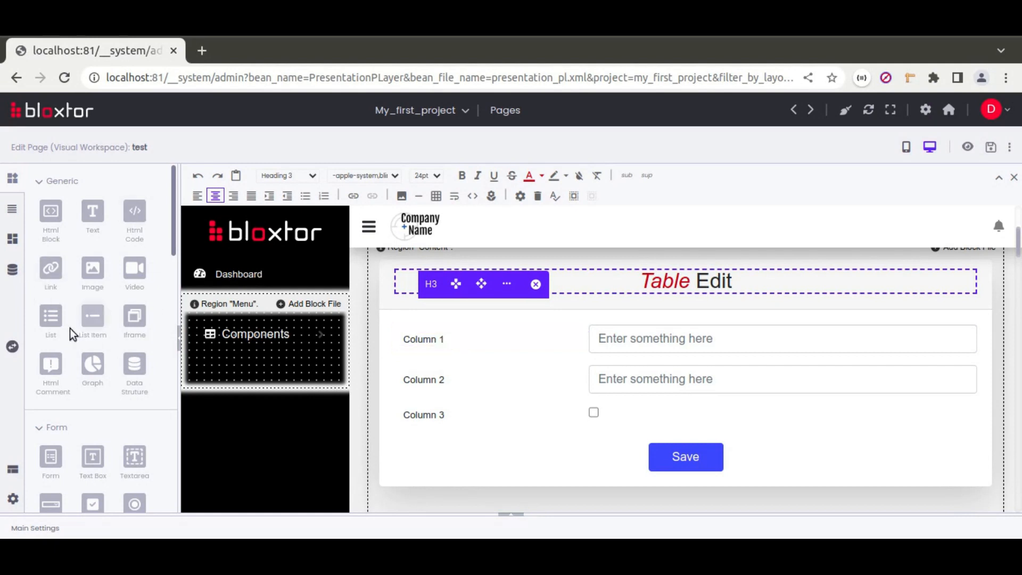
left_click(11, 271)
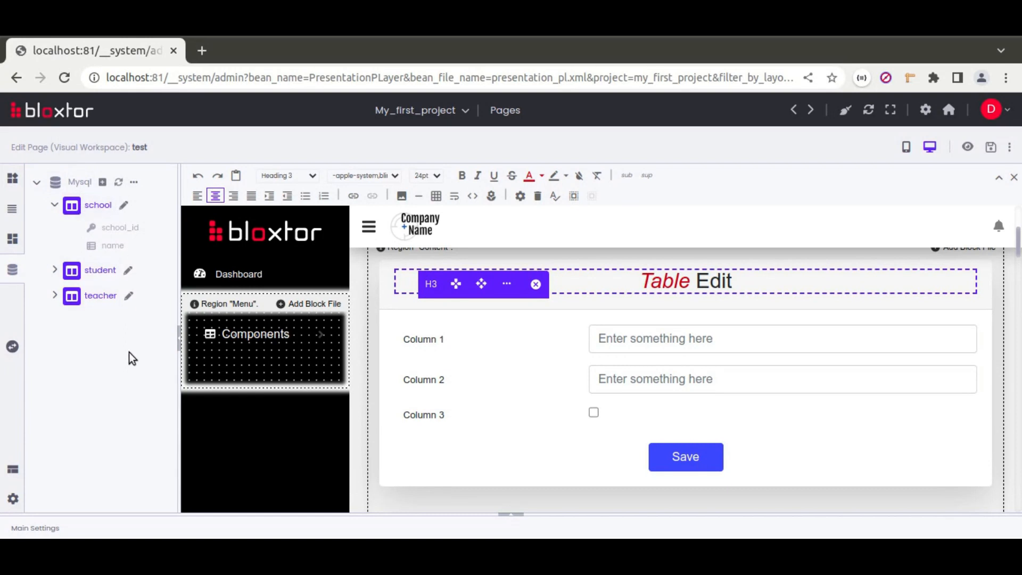
left_click(12, 178)
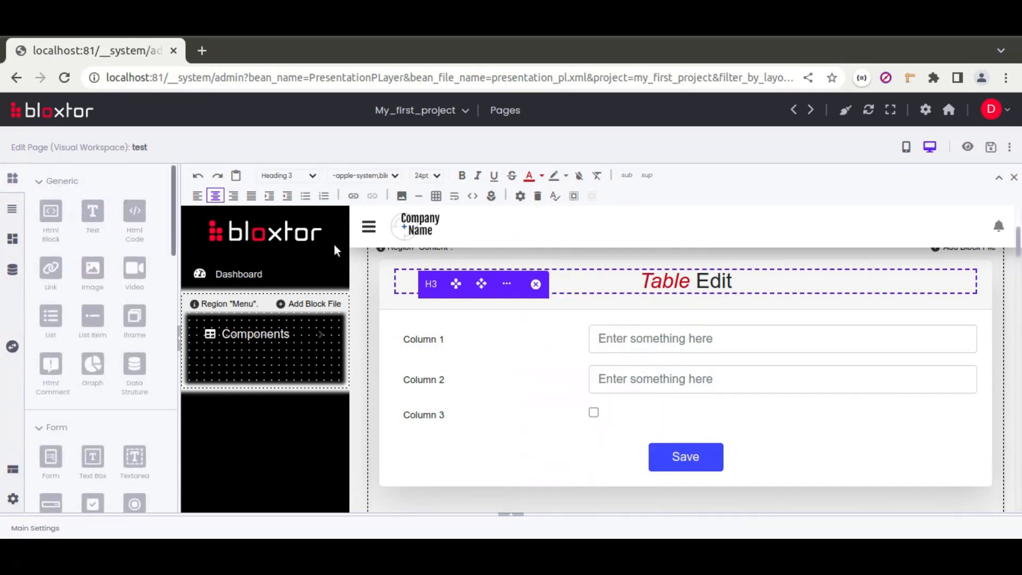